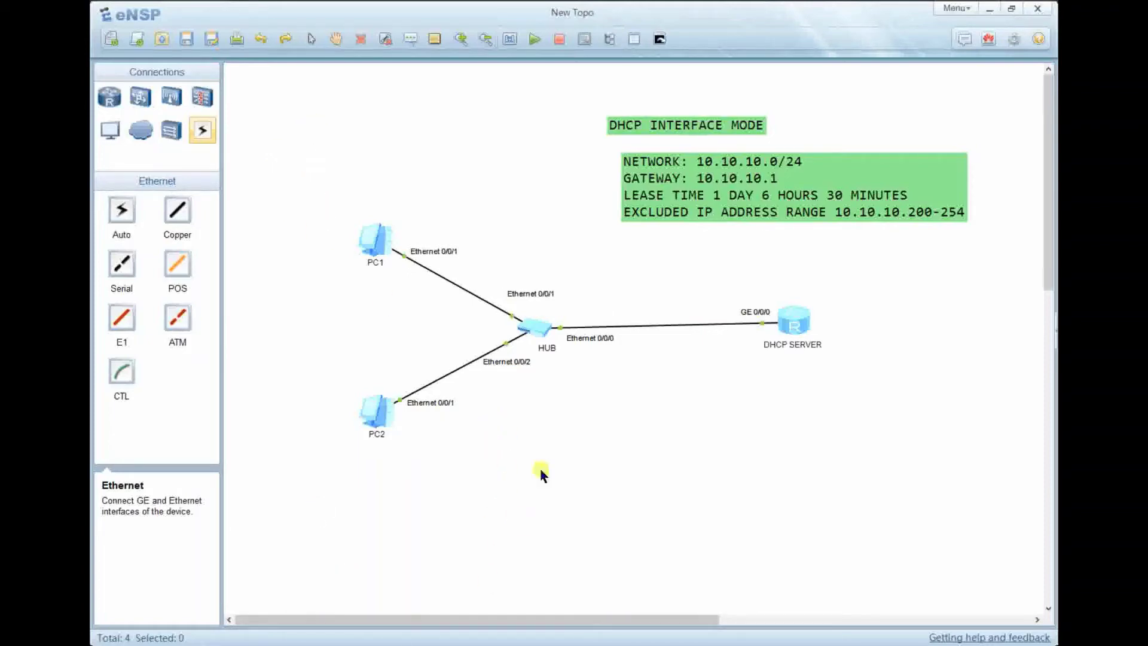
Open the DHCP SERVER router's console full-screen
double_click(797, 324)
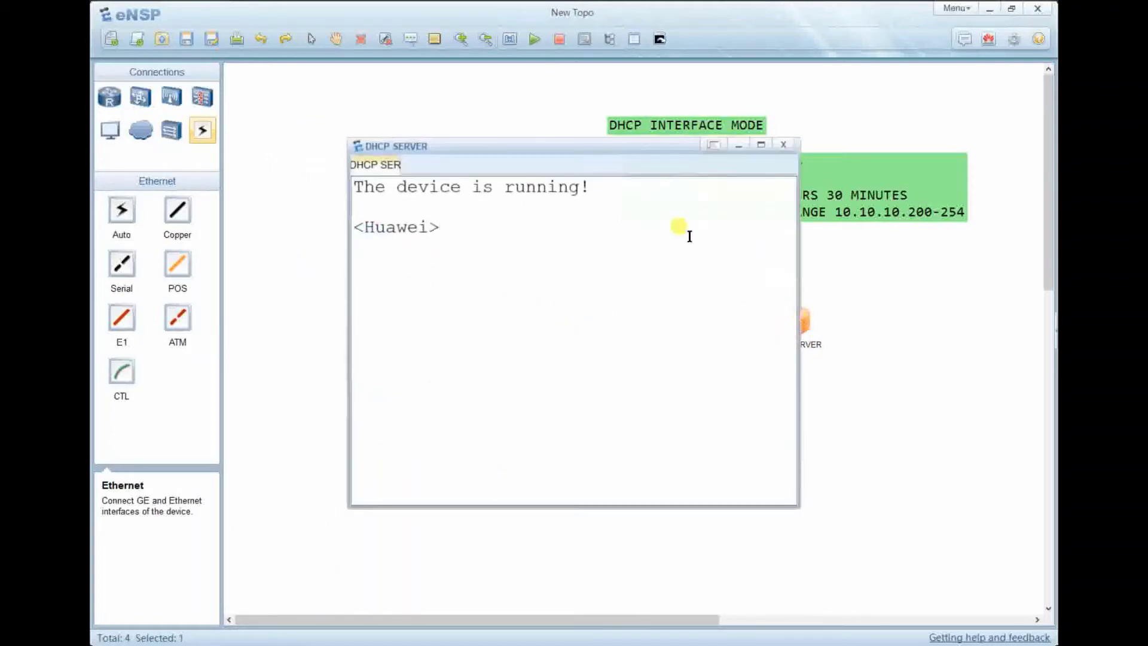
left_click(760, 146)
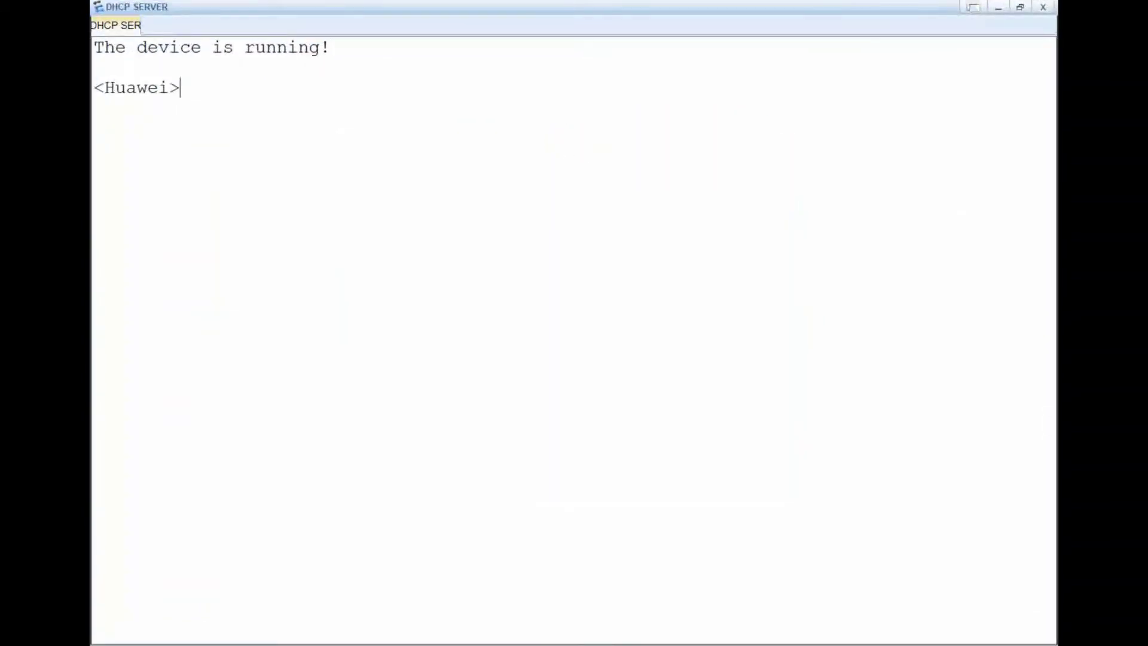
key("Return")
Enter system view with 'sys' and rename the router to DHCP-SERVER
type("SYS")
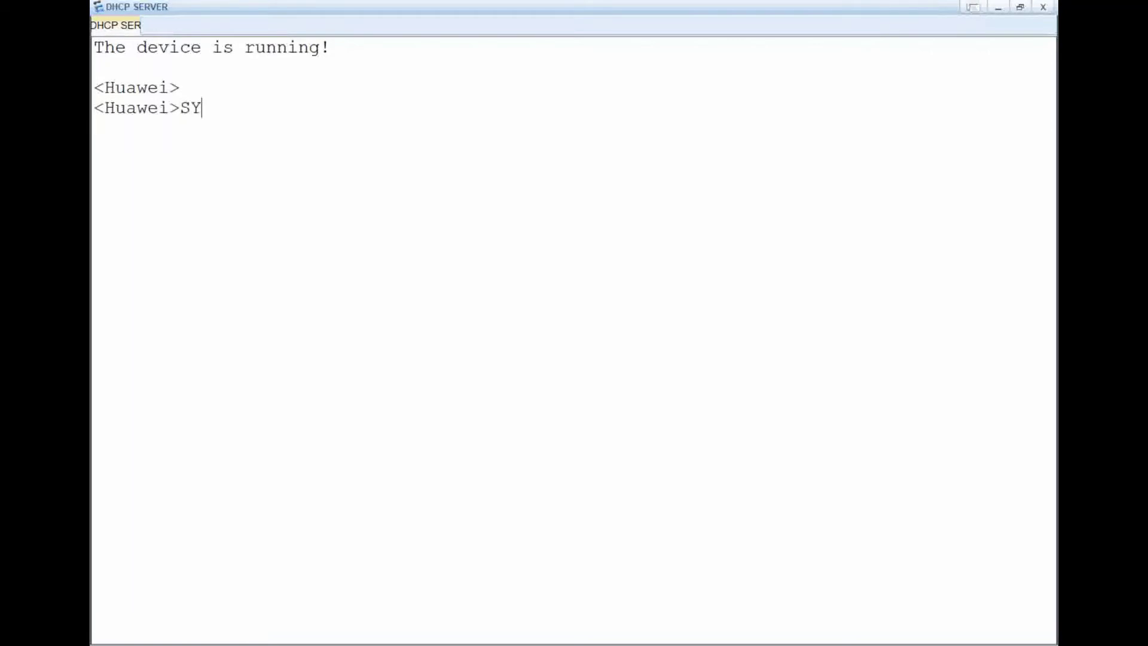
key("Return")
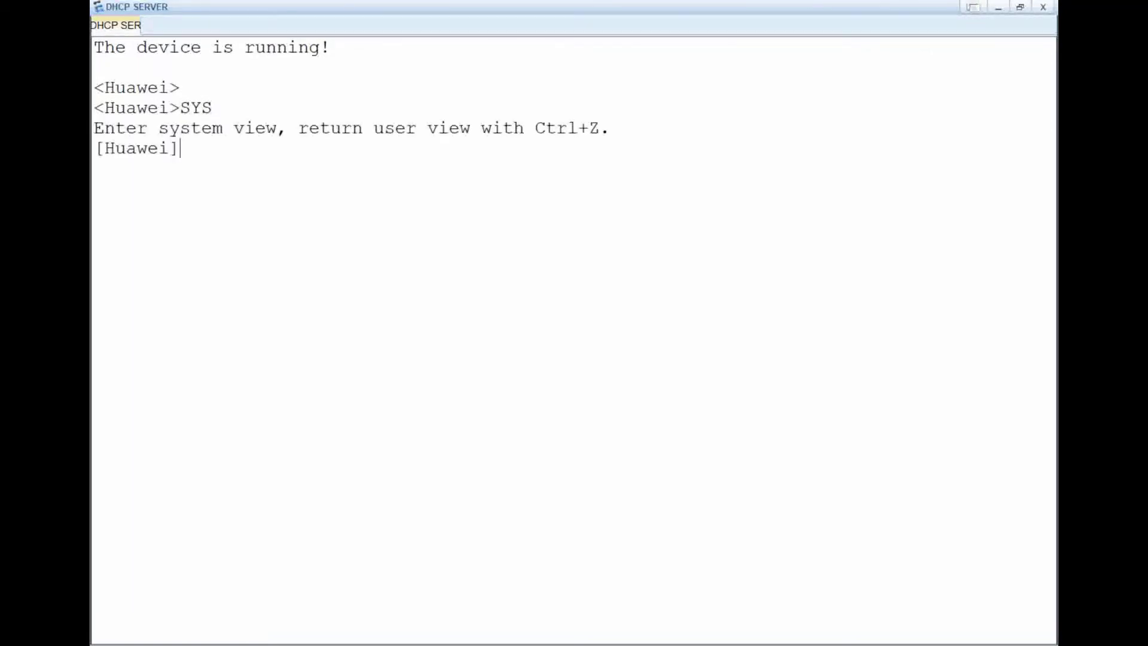
type("sysname DH")
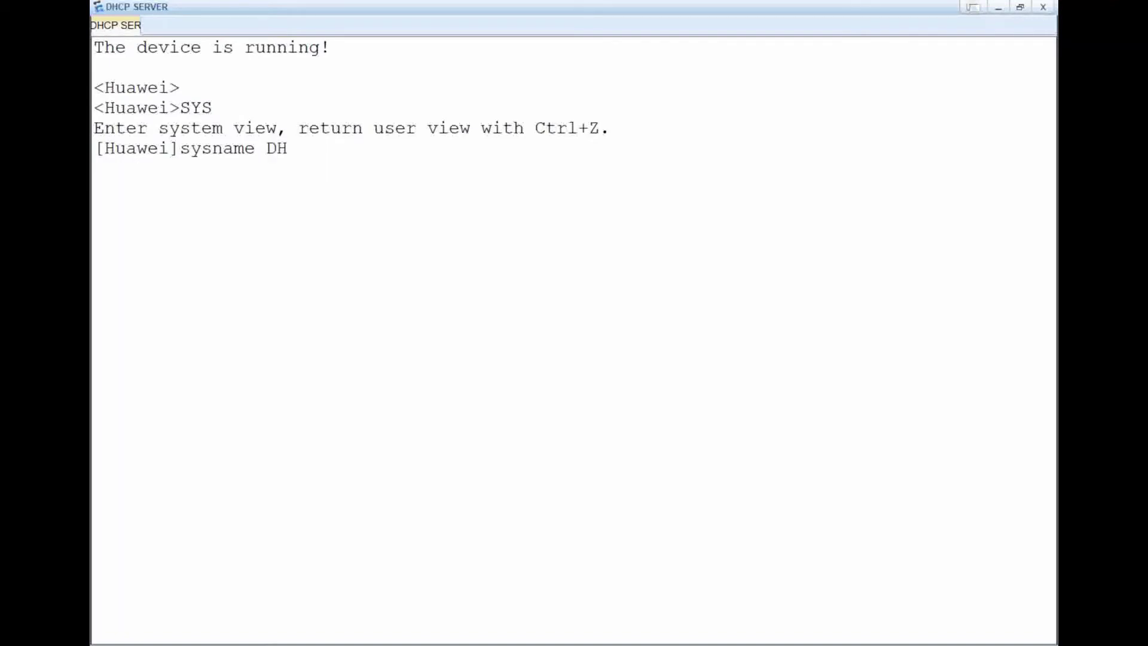
type("CP-SERVER")
key("Return")
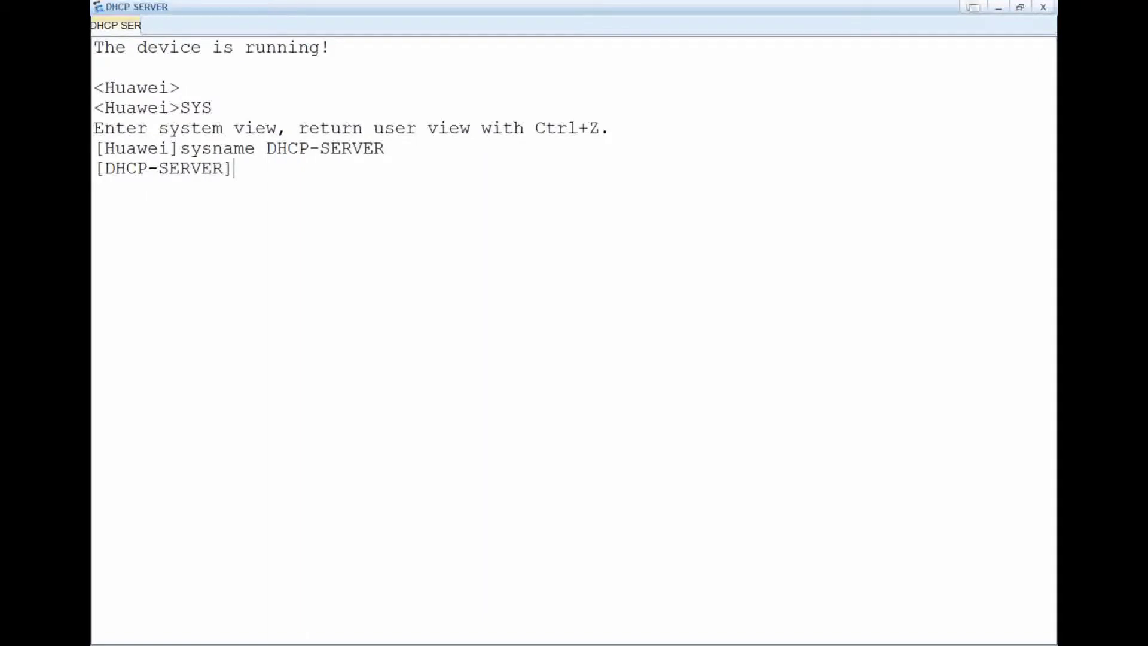
type("ip poo")
key("BackSpace")
key("BackSpace")
key("BackSpace")
key("BackSpace")
key("BackSpace")
key("BackSpace")
key("BackSpace")
Enable DHCP globally with 'dhcp enable'
type("dhcp enable")
key("Return")
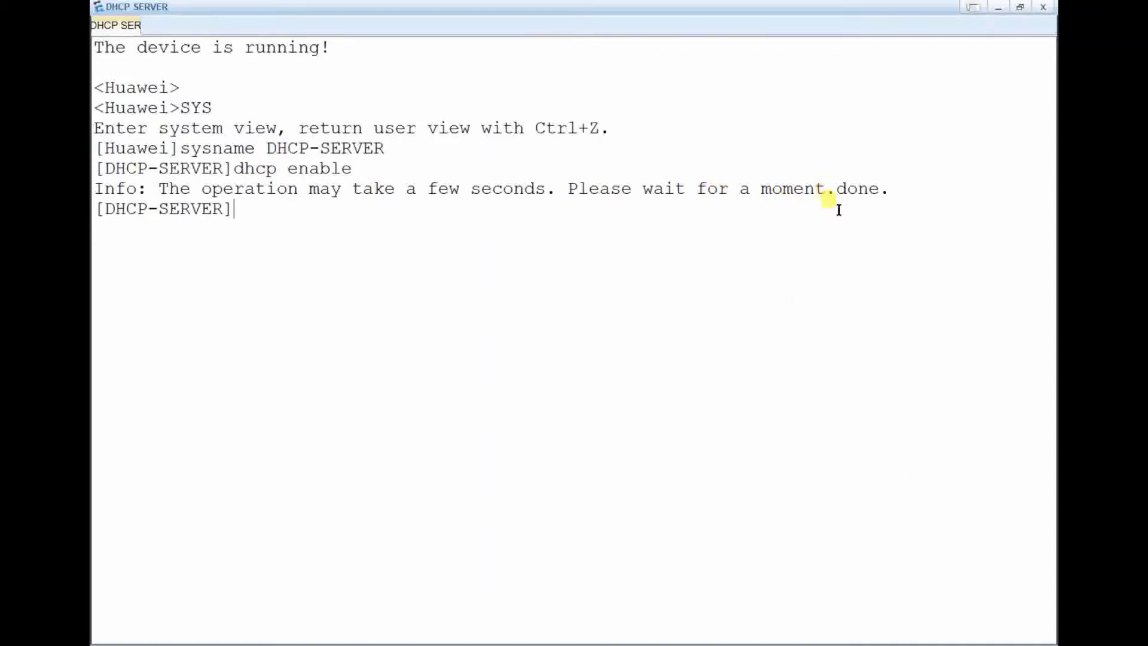
key("Return")
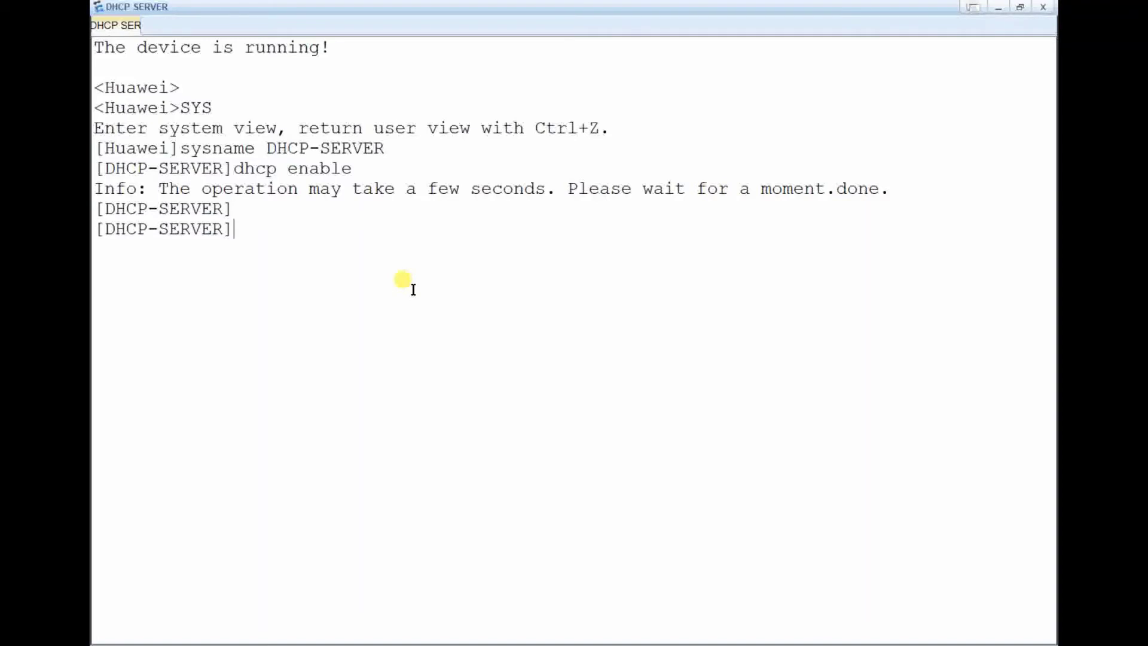
Enter interface view for GigabitEthernet0/0/0
type("interf ace giga ")
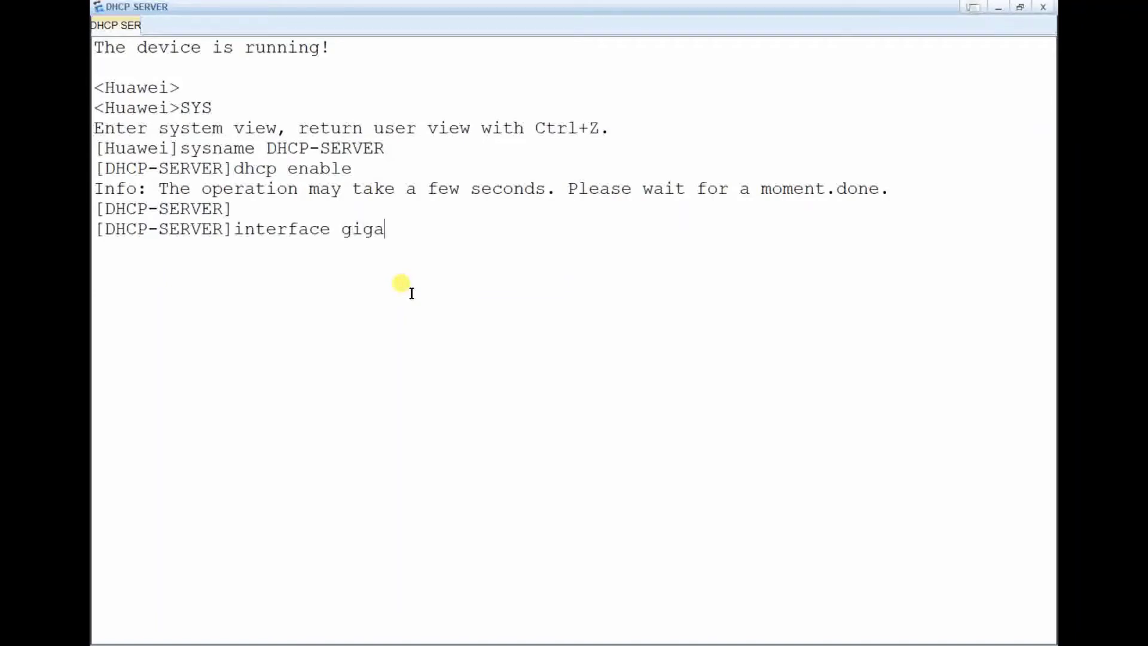
type("0/")
key("BackSpace")
type("/0/0")
key("Return")
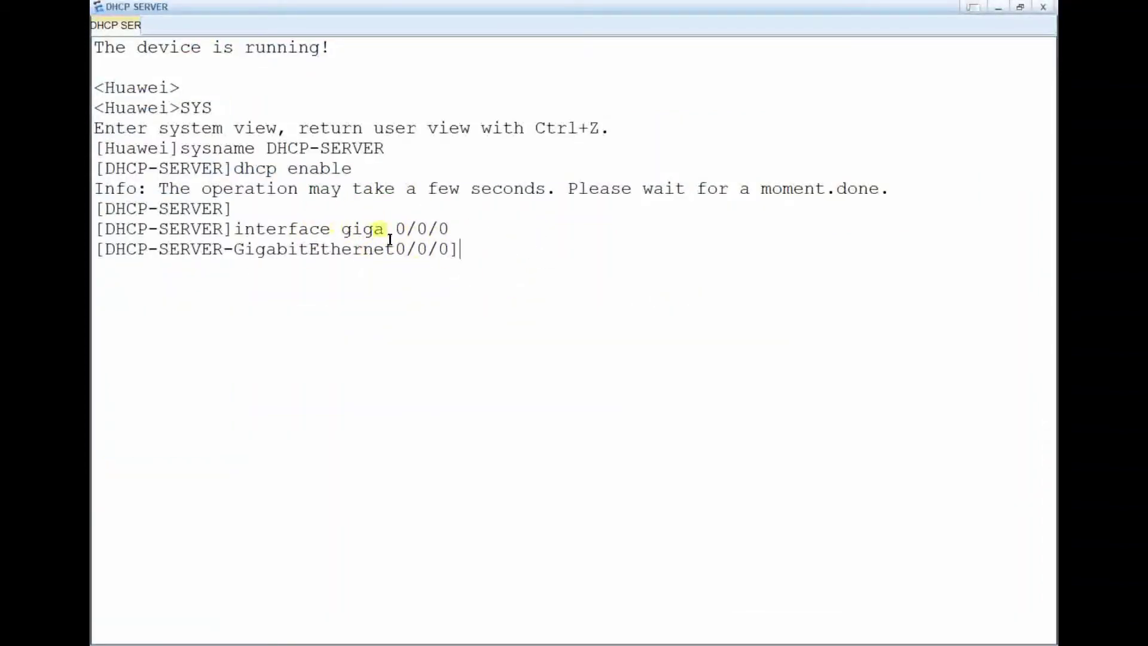
key("Return")
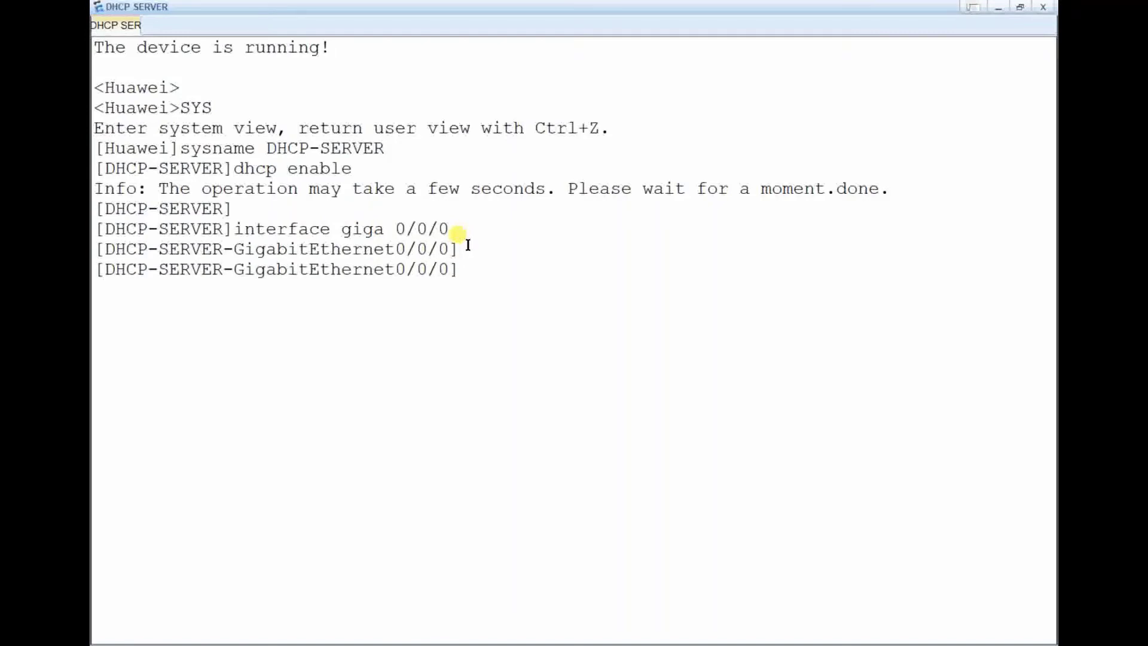
Assign GigabitEthernet0/0/0 IP 10.10.10.1 255.255.255.0 and verify with 'dis this'
type("dis this")
key("Return")
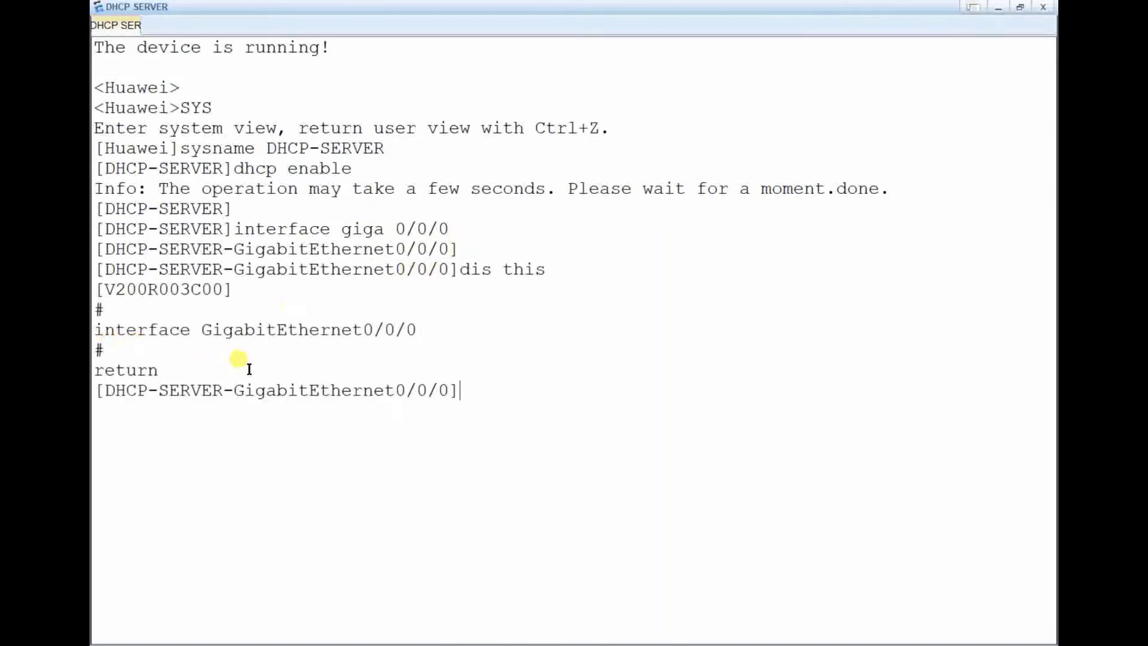
type("ip add ress ")
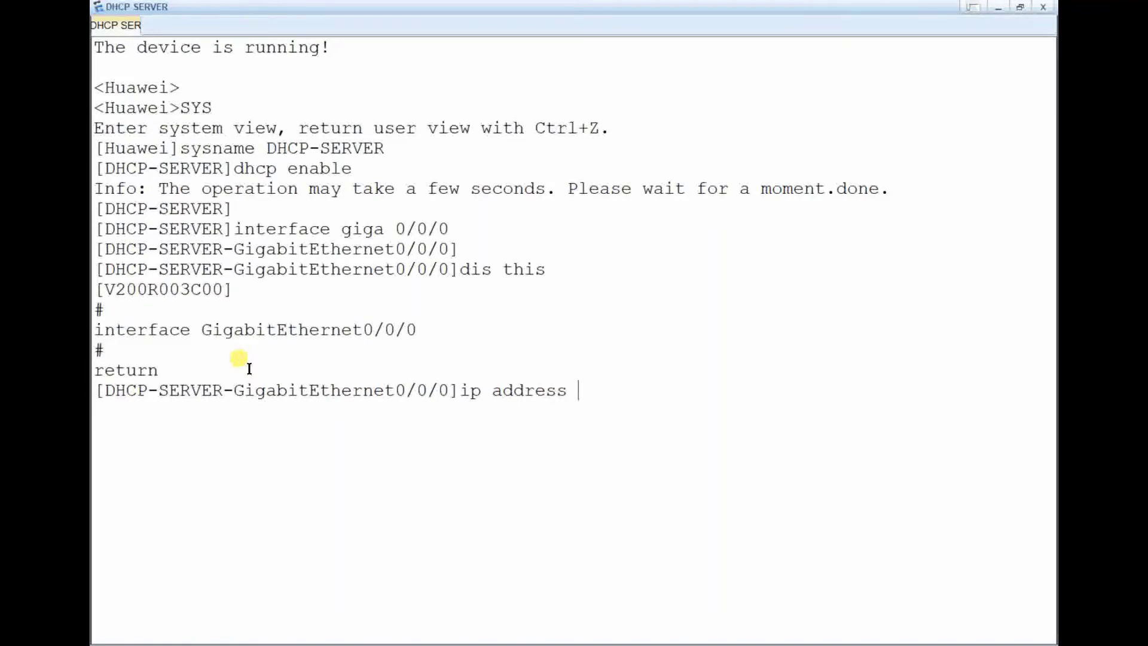
type("10.10.10.1 25")
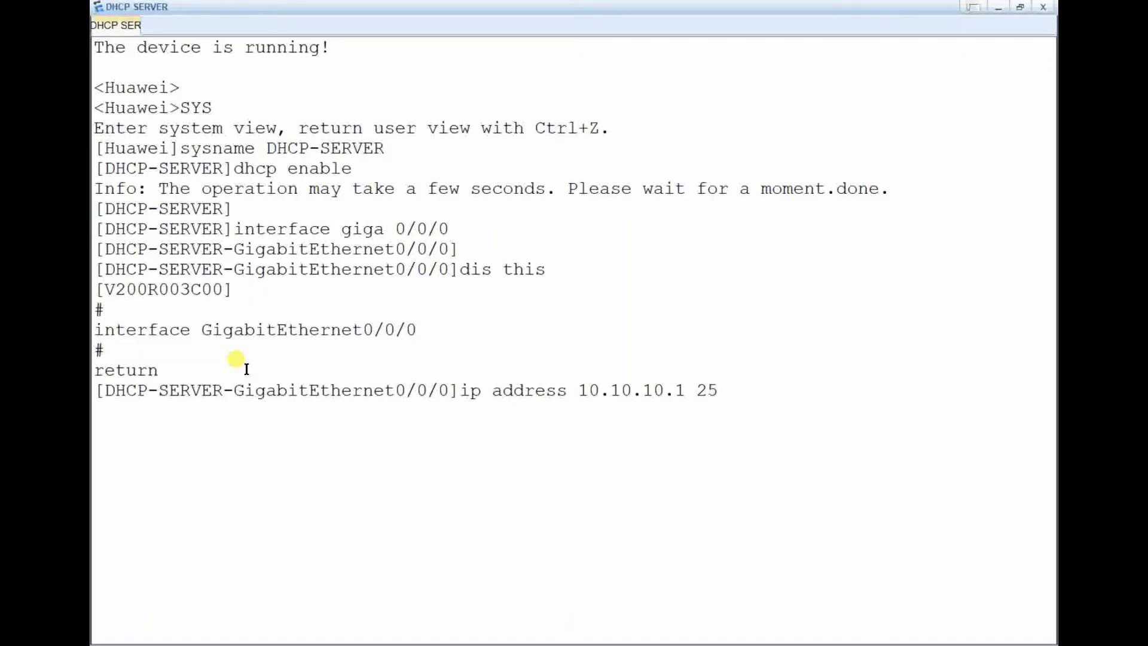
type("5.255.255.5")
key("BackSpace")
type("0")
key("Return")
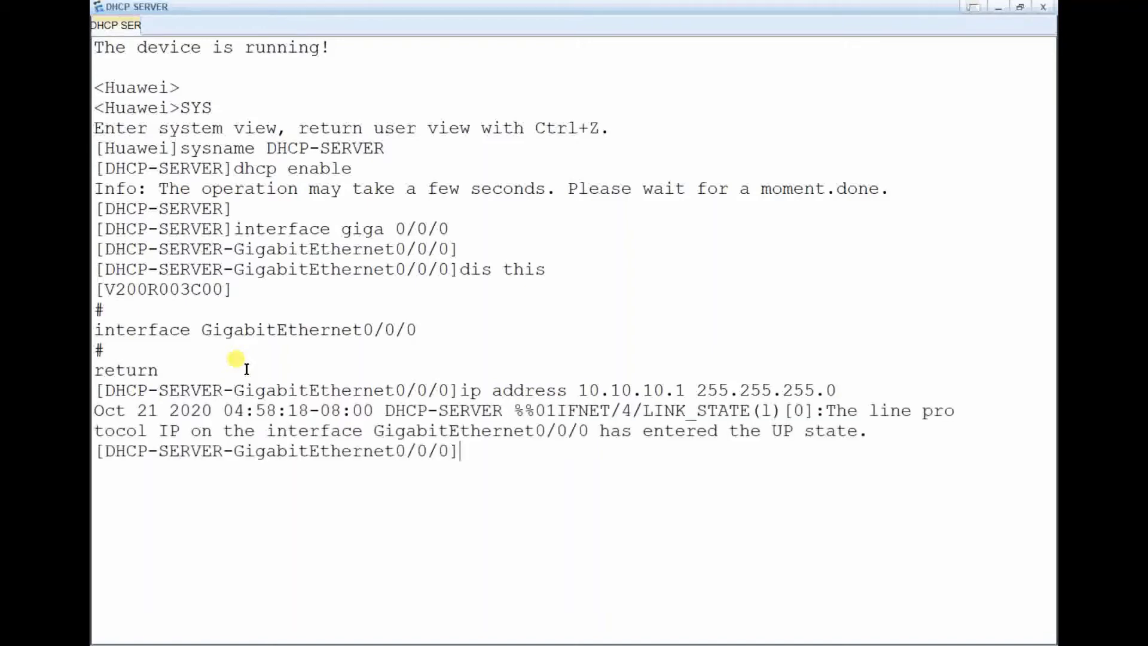
key("Return")
type("dis ")
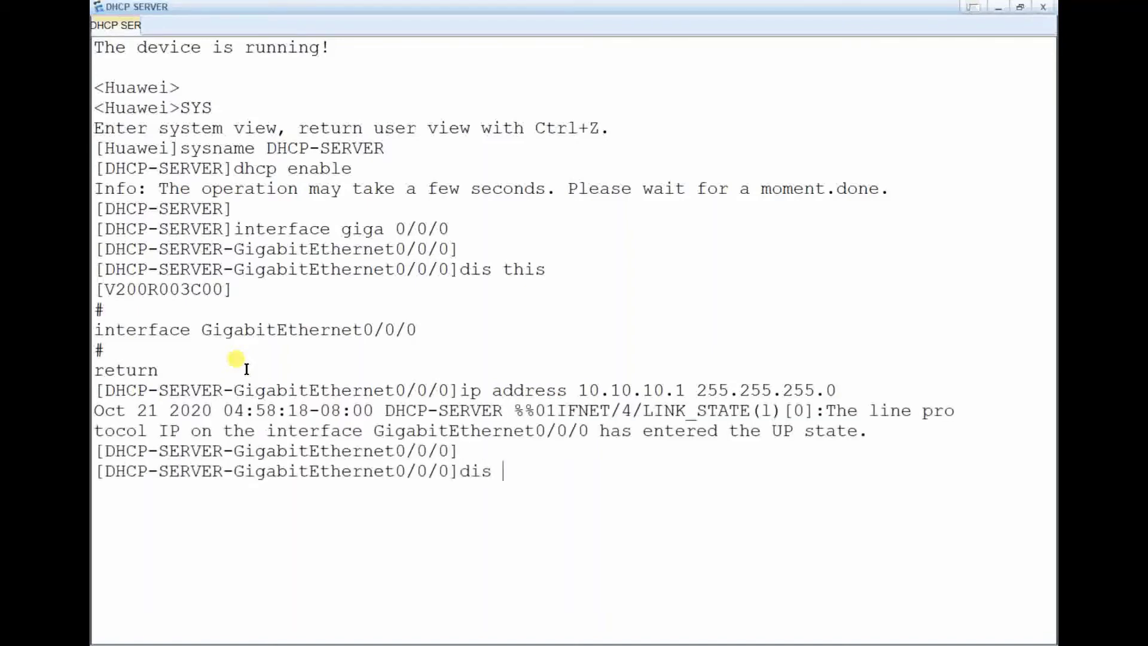
type("this")
key("Return")
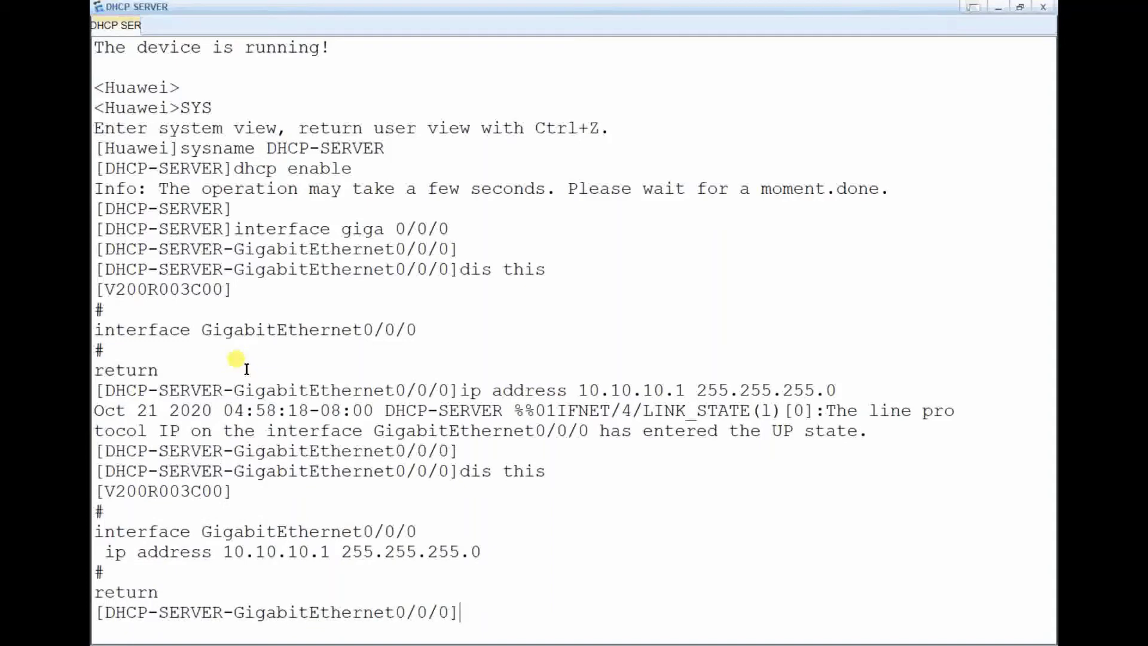
Clear the console and set the interface description to 'dhcp-server in interface mode'
right_click(238, 311)
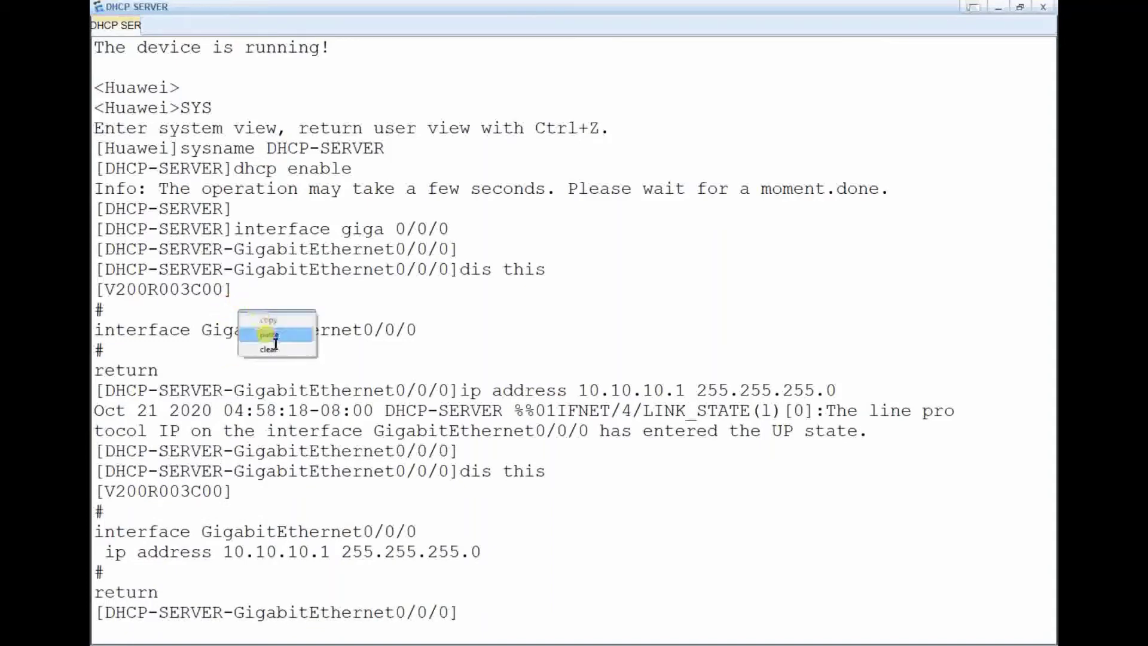
left_click(276, 350)
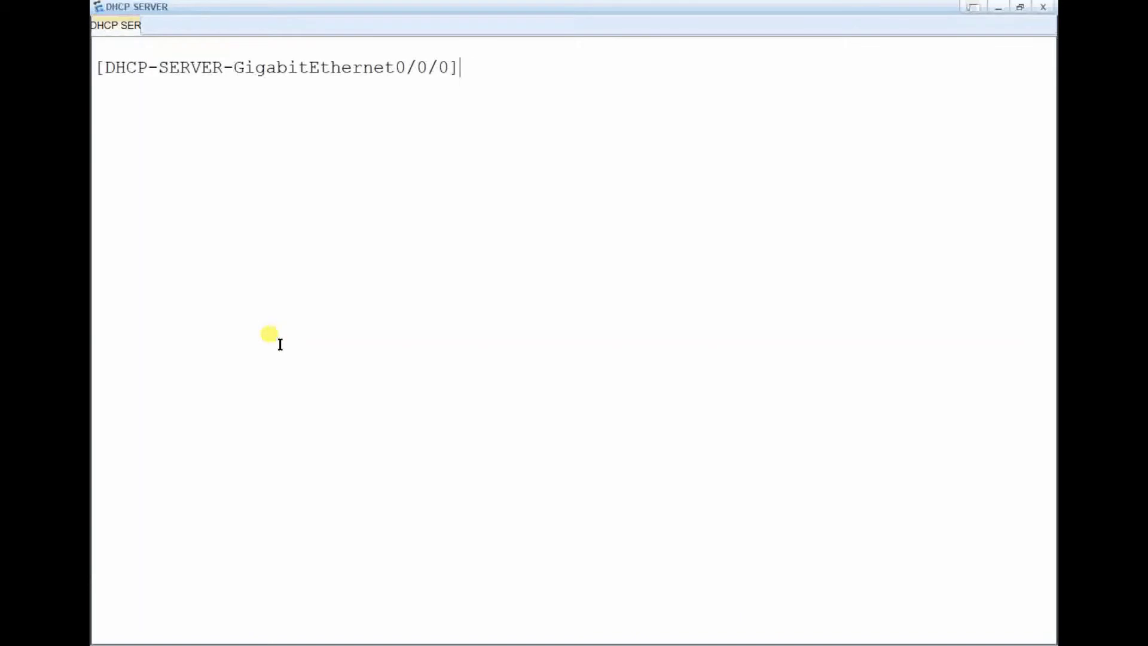
type("descre")
key("Tab")
key("BackSpace")
key("Tab")
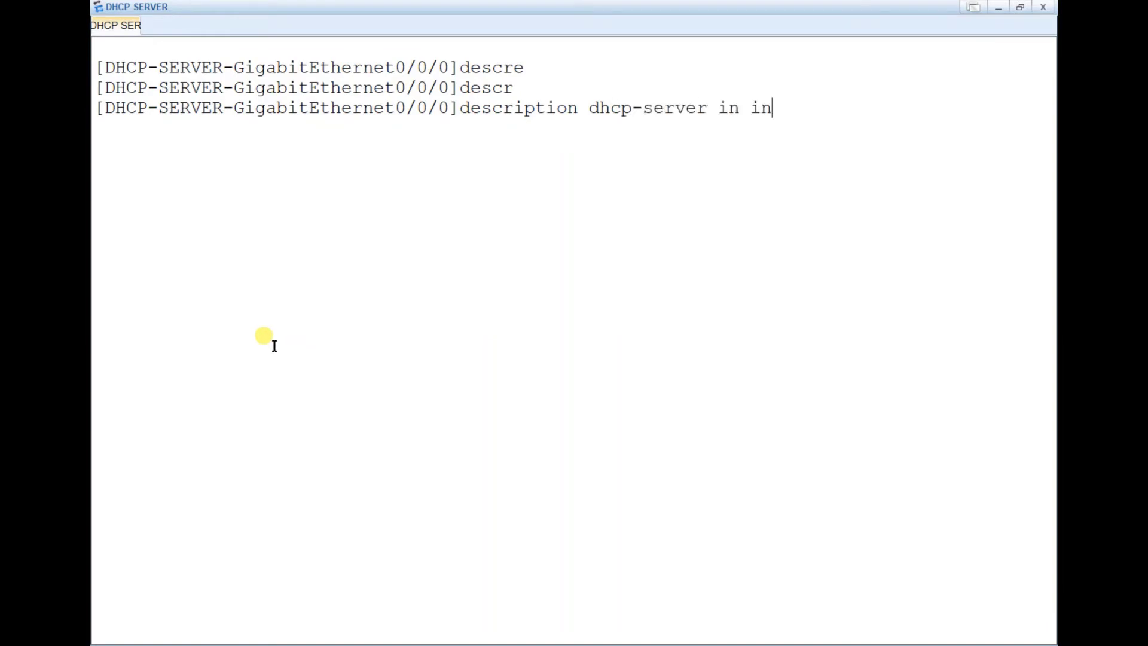
type("terface mode")
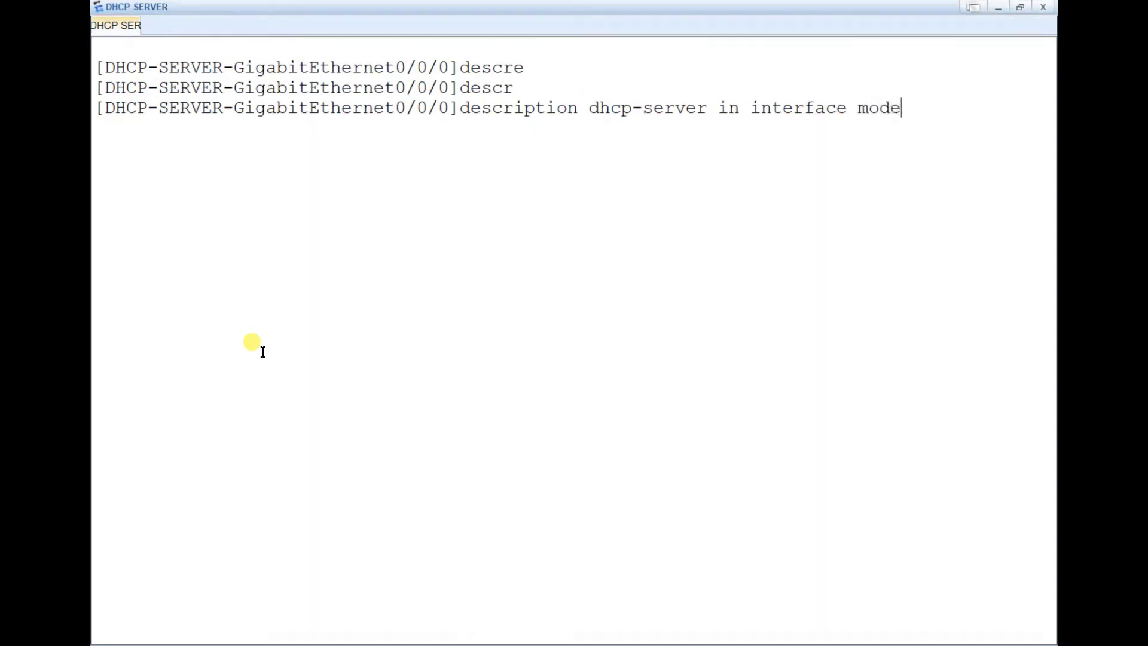
key("Return")
key("Return")
type("dis ")
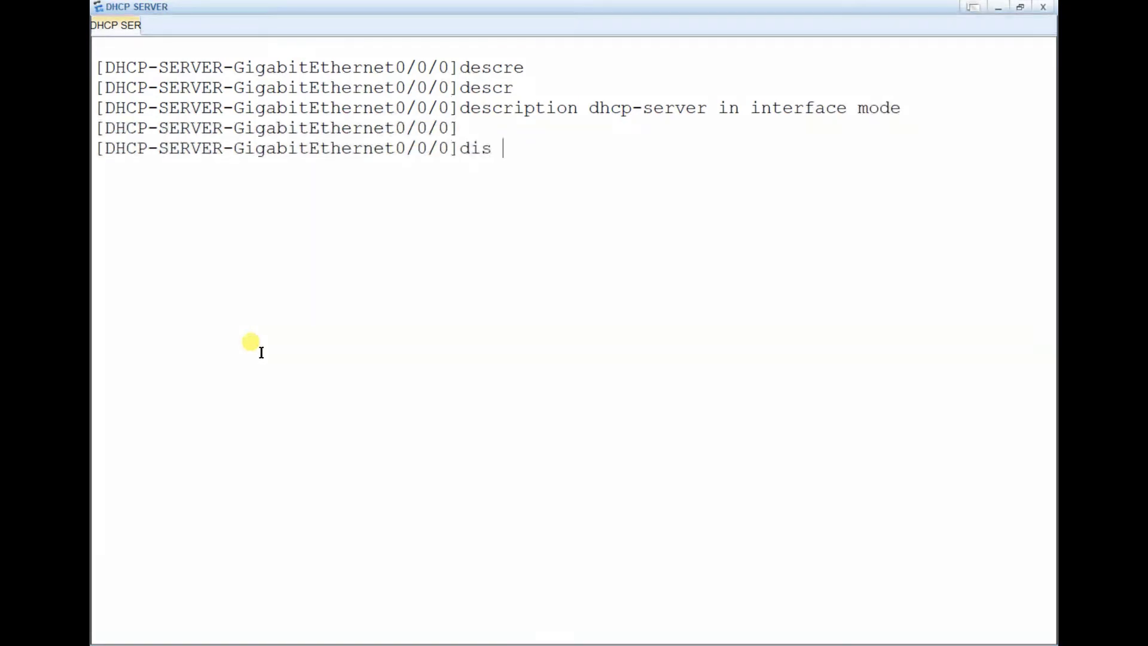
type("this")
key("Return")
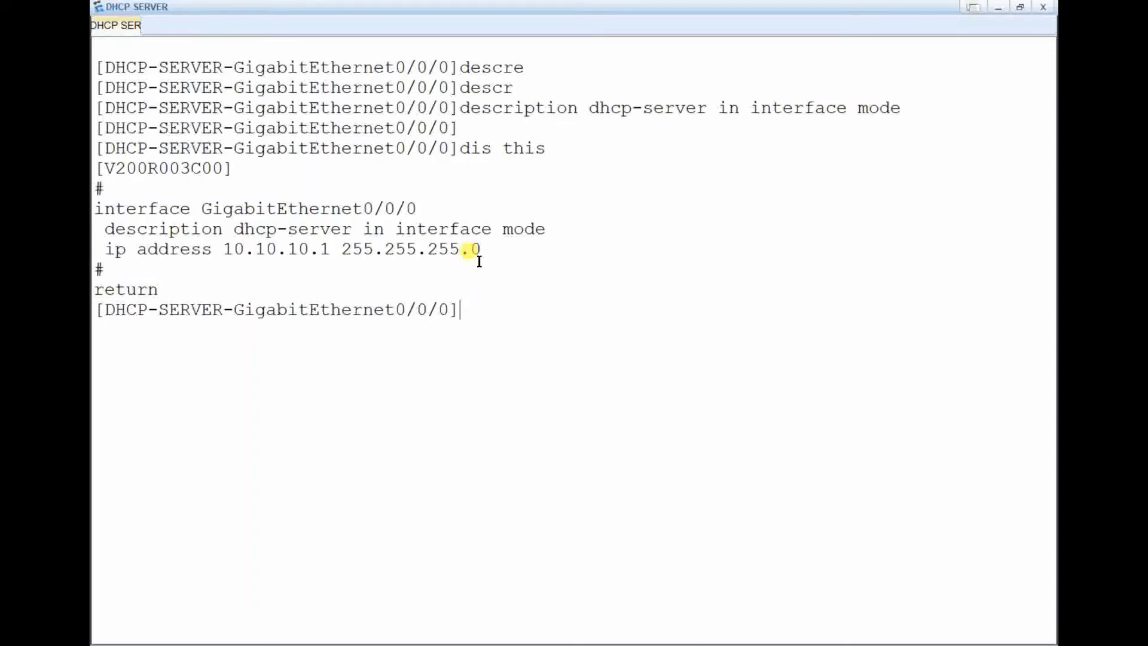
List the 'dhcp select' options and compare the global and interface choices
type("dhc")
key("Tab")
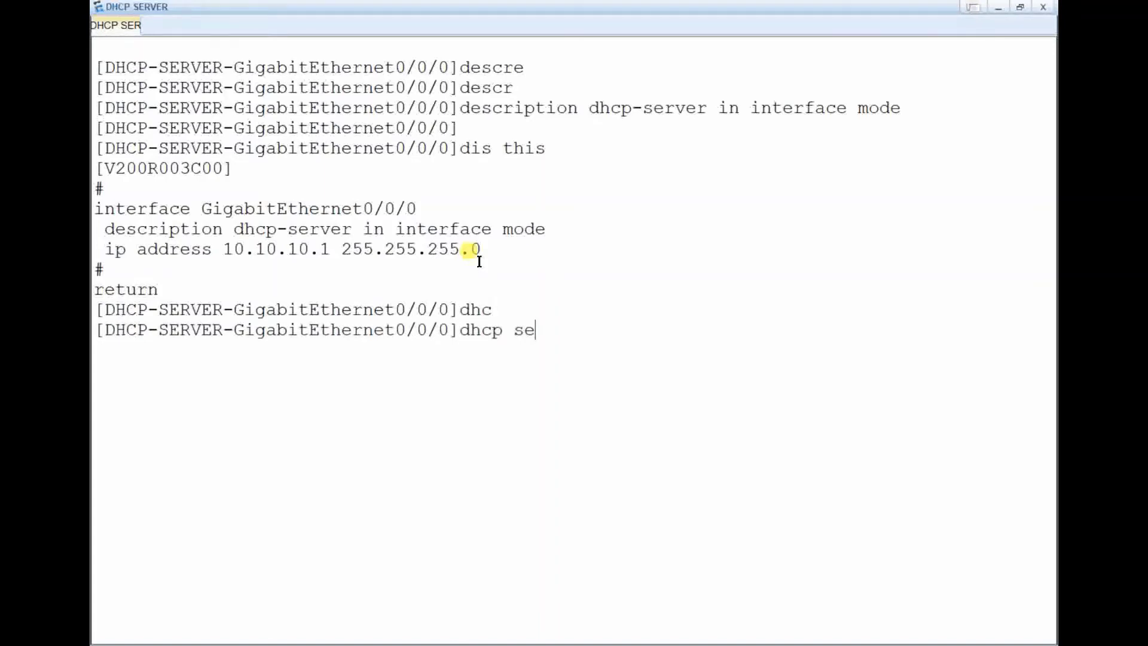
key("BackSpace")
type("lect")
key("Tab")
type("?")
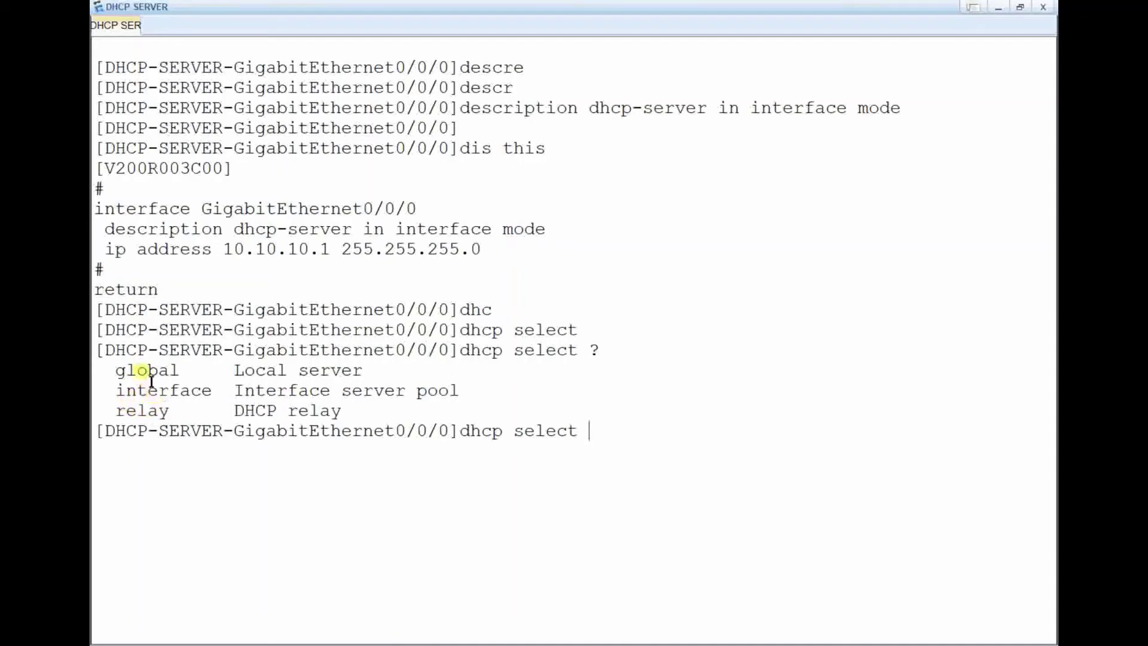
mouse_move(117, 371)
left_mouse_down()
mouse_move(191, 375)
mouse_move(213, 390)
mouse_move(115, 391)
left_mouse_up()
left_click(551, 391)
Apply 'dhcp select interface' on GigabitEthernet0/0/0 and clear the console
type("interf")
key("Tab")
type("?")
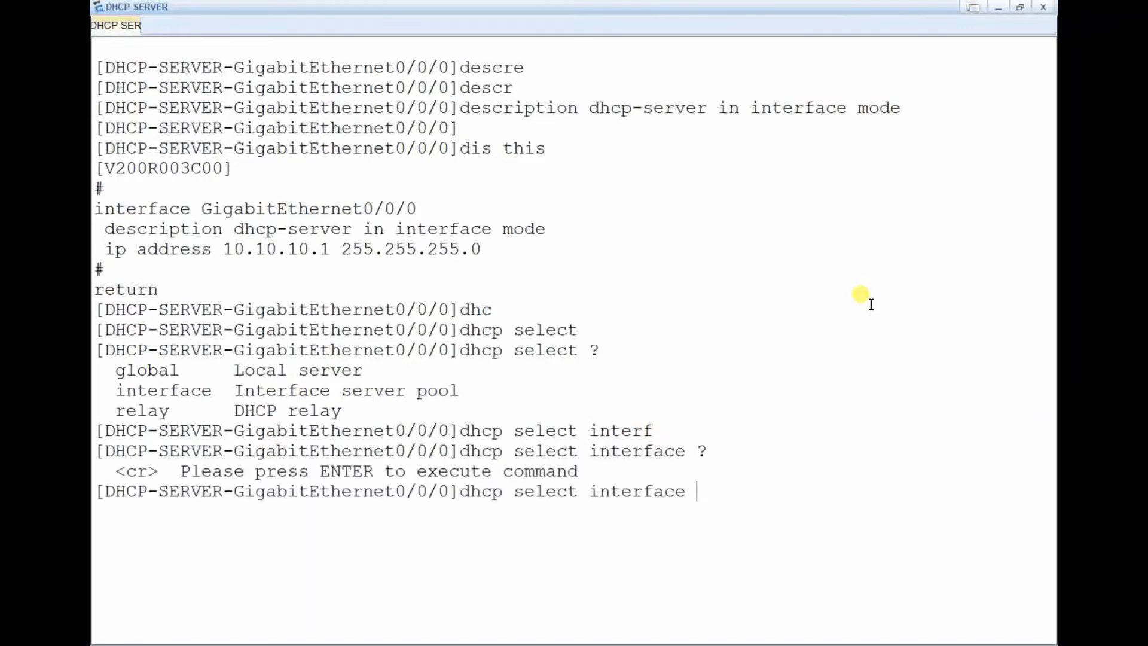
key("Return")
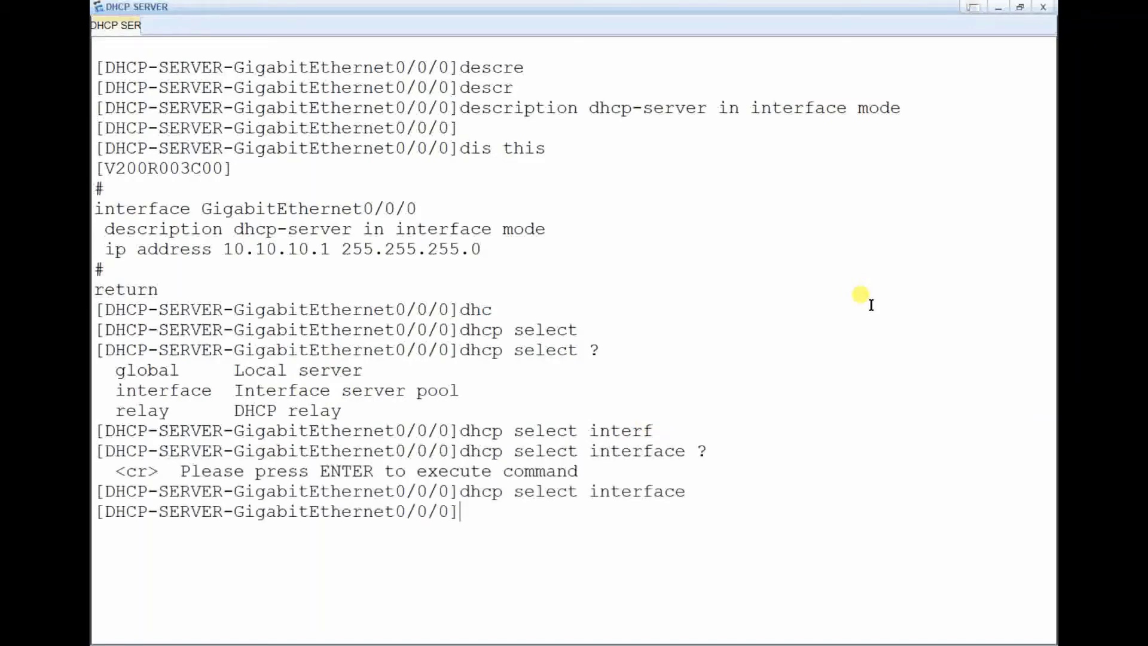
key("Return")
key("Return")
right_click(642, 197)
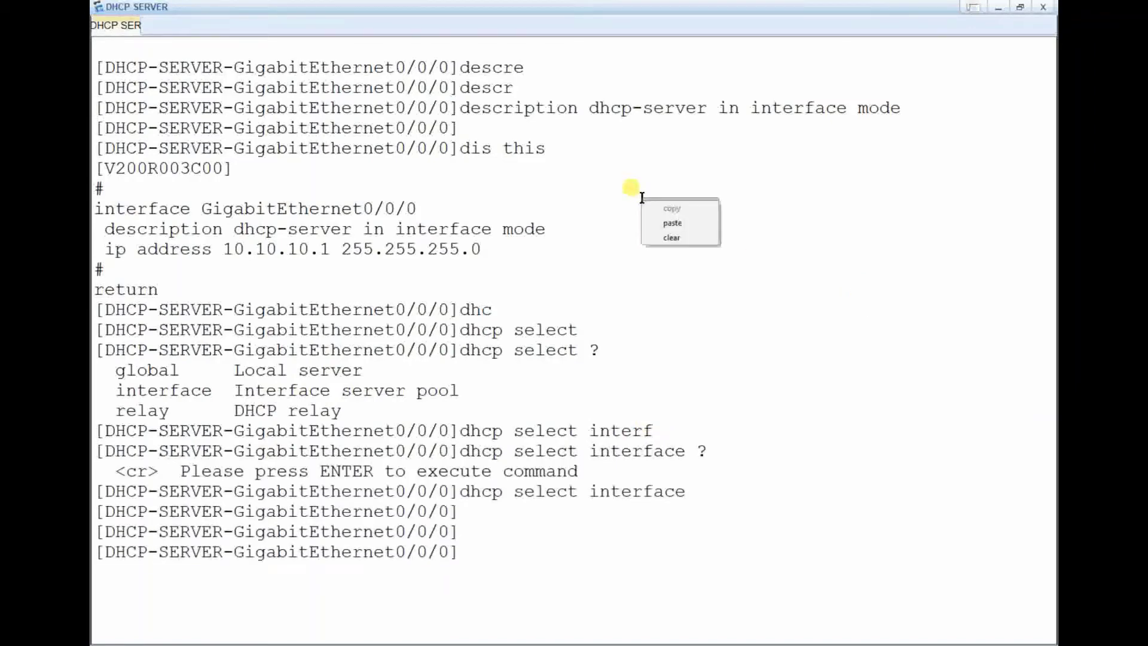
left_click(672, 237)
Display the interface configuration to confirm 'dhcp select interface'
key("Return")
key("Return")
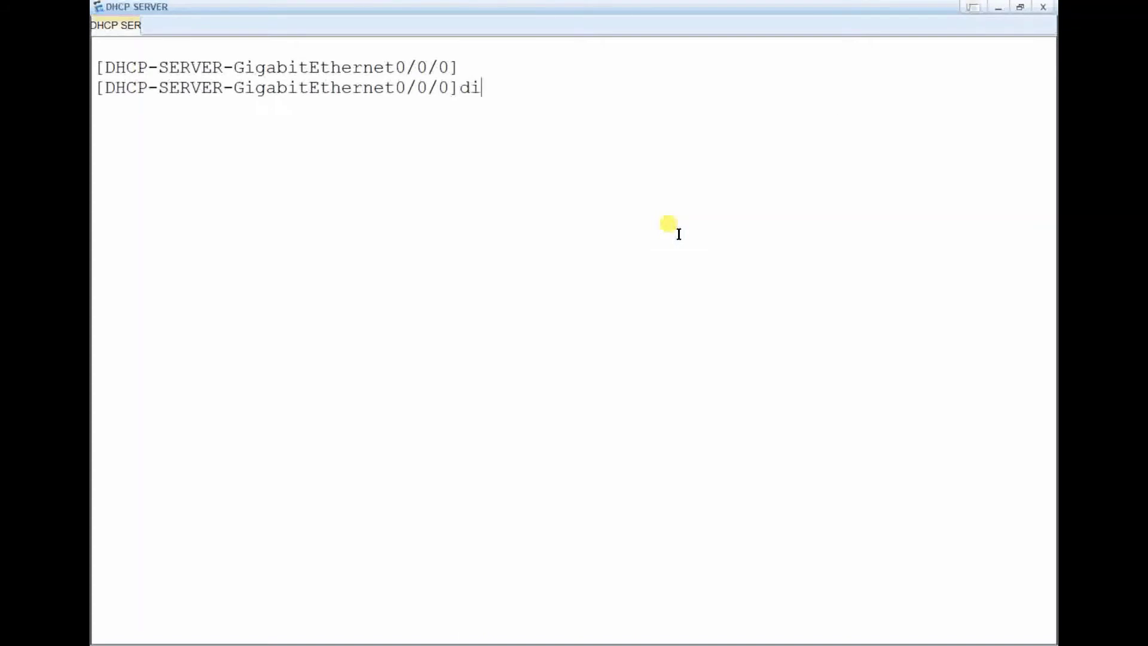
type("dis this")
key("Return")
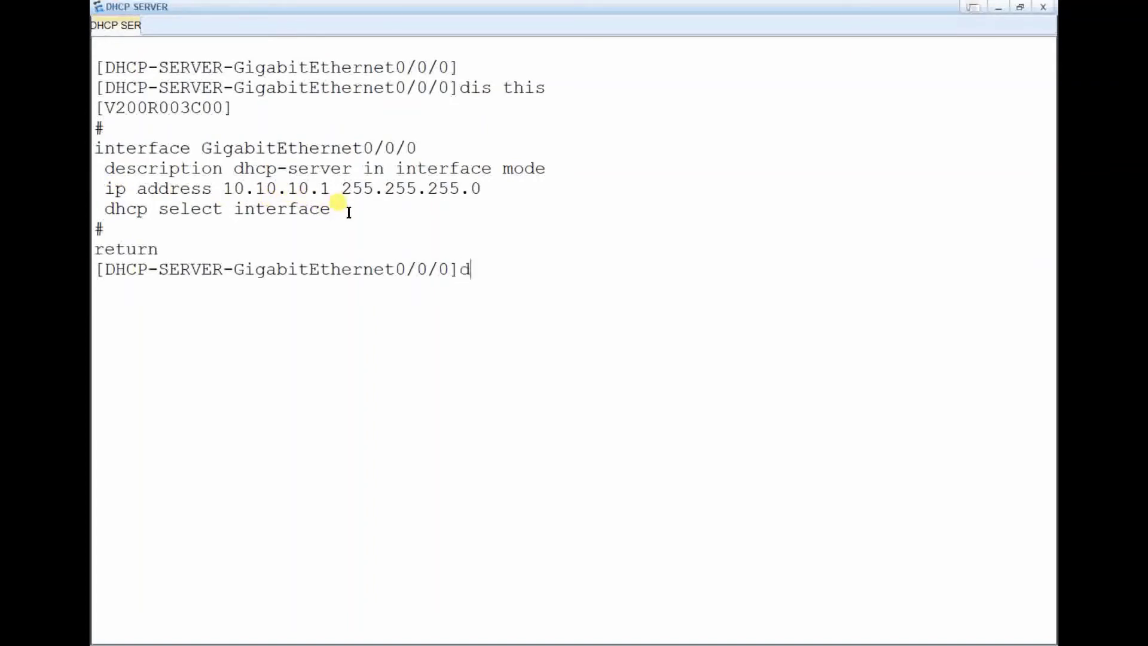
Review dhcp server options: dns-list, domain-name, excluded-ip-address, import, lease, static-bind
type("hcp server ")
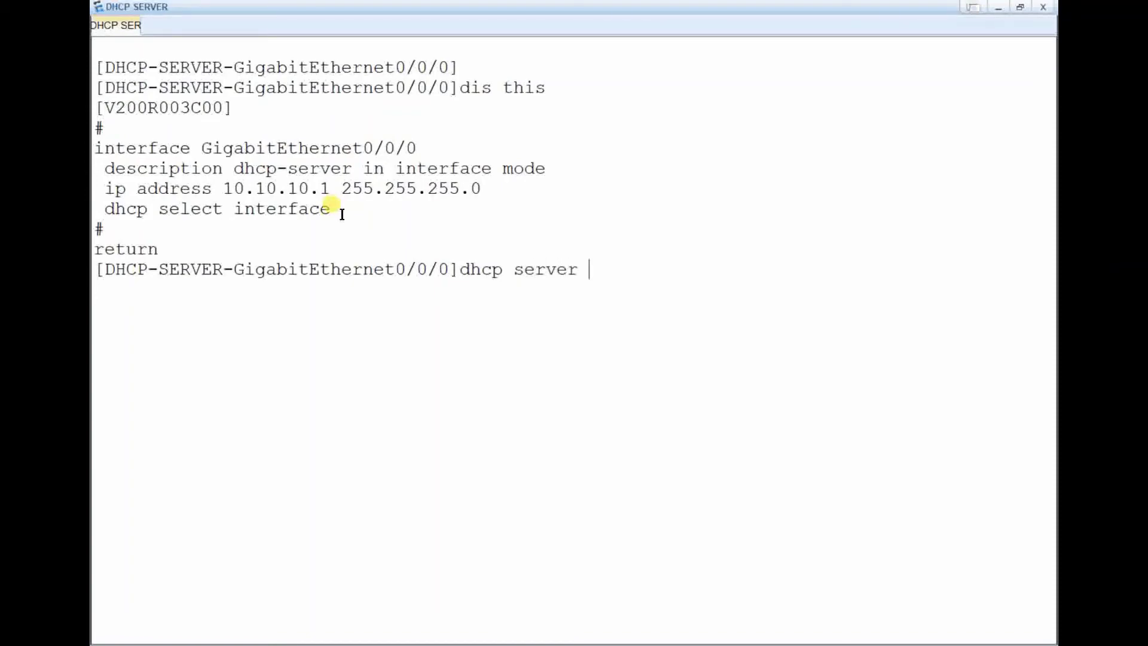
type("?")
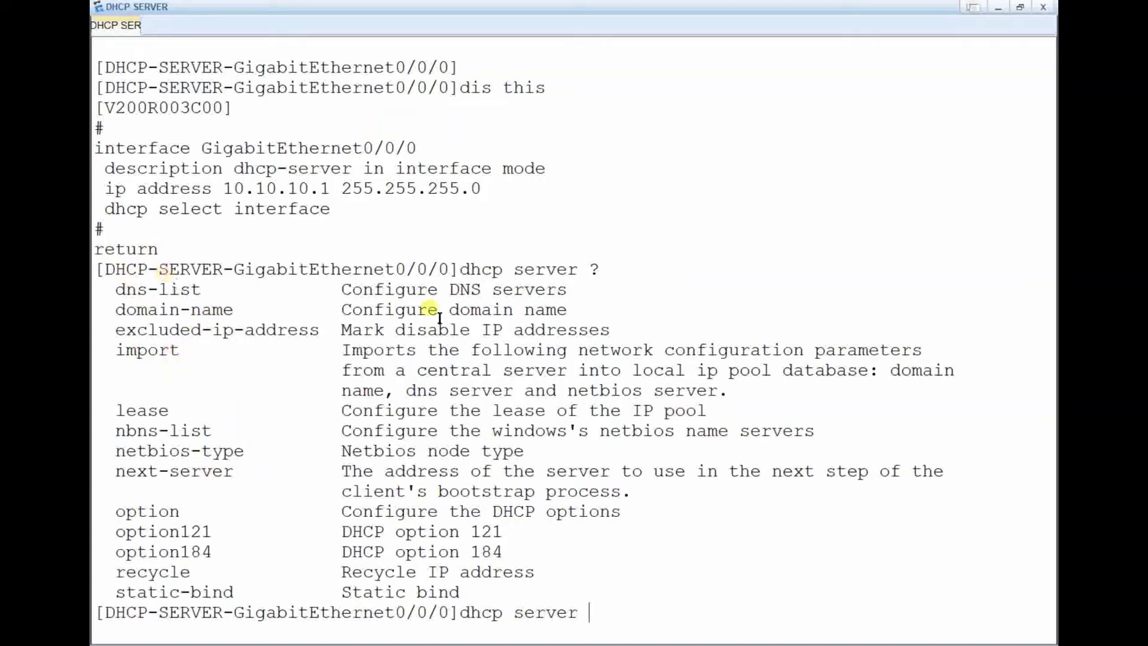
left_click_drag(120, 287, 202, 290)
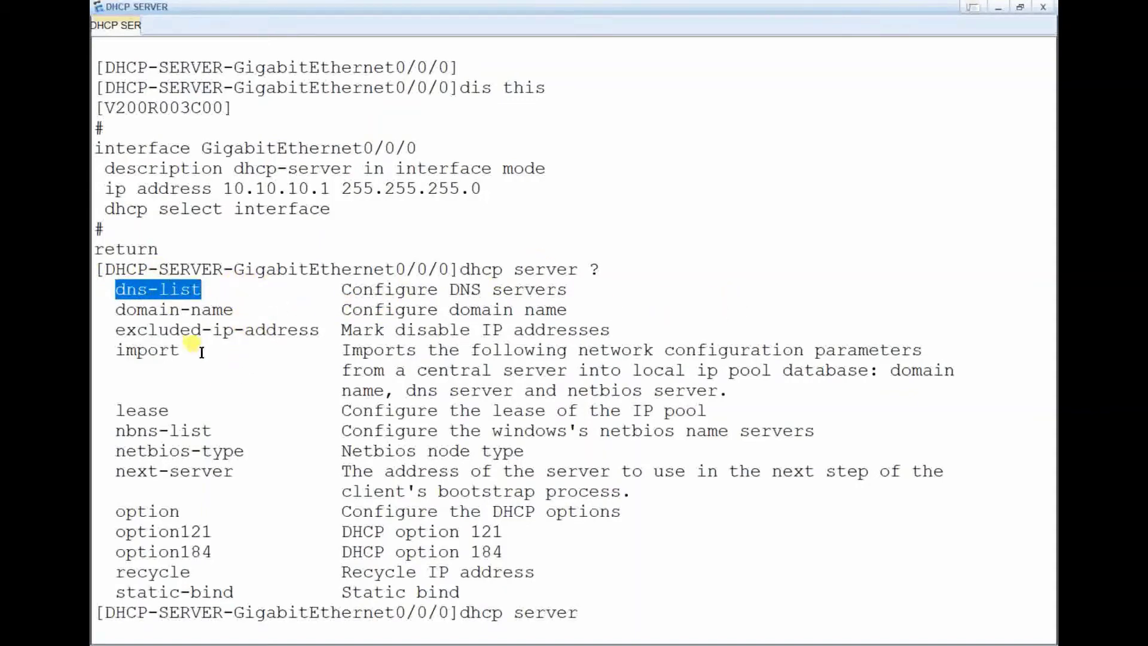
left_click_drag(117, 310, 233, 310)
left_click_drag(115, 329, 320, 330)
left_click(123, 351)
left_click_drag(123, 352, 179, 352)
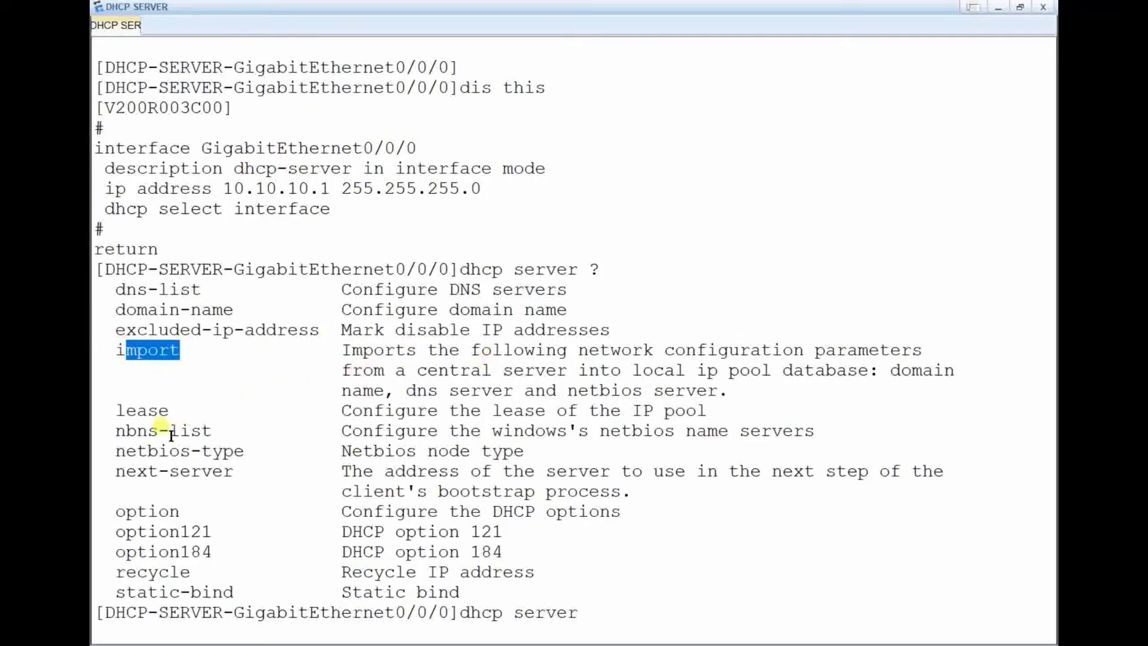
left_click_drag(117, 410, 190, 411)
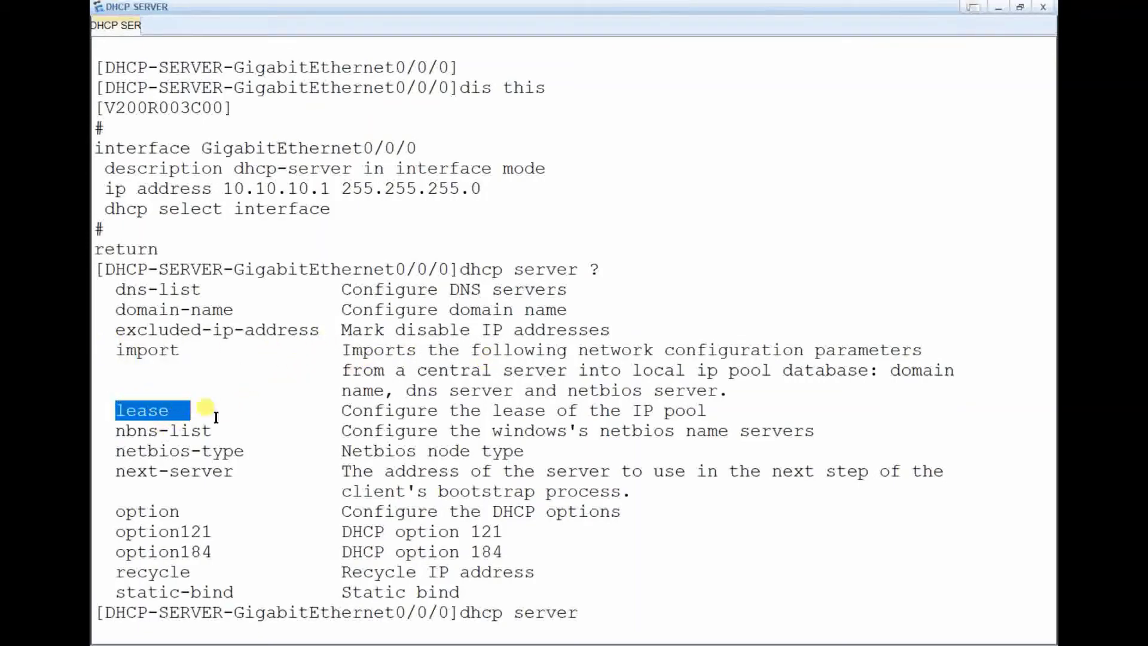
left_click(210, 412)
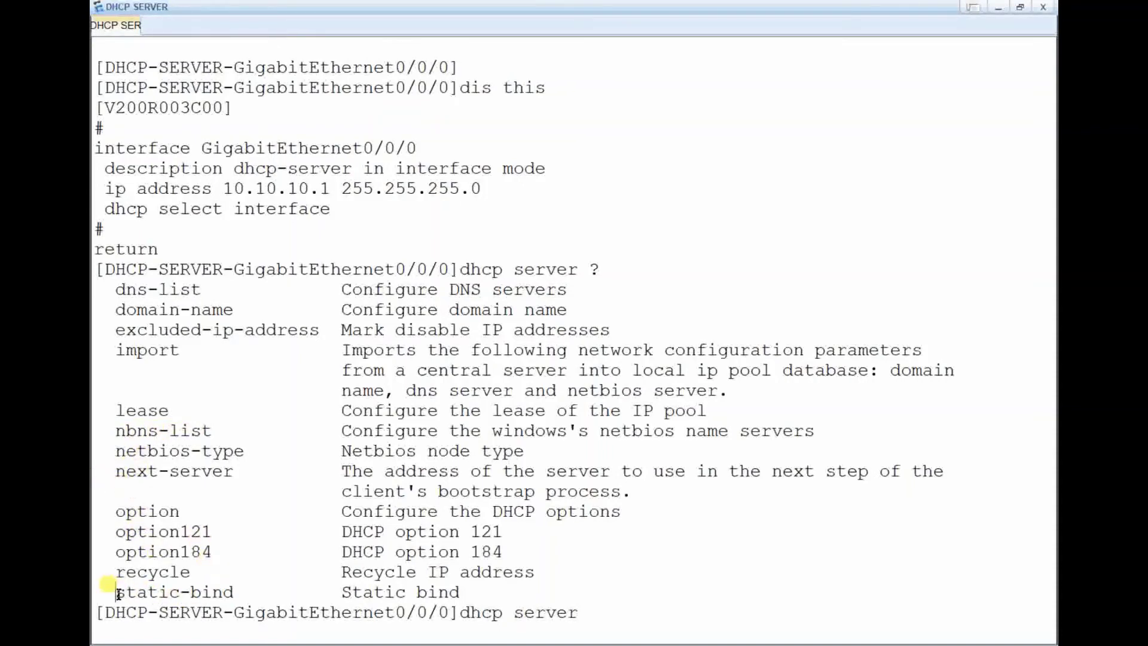
left_click_drag(113, 590, 229, 593)
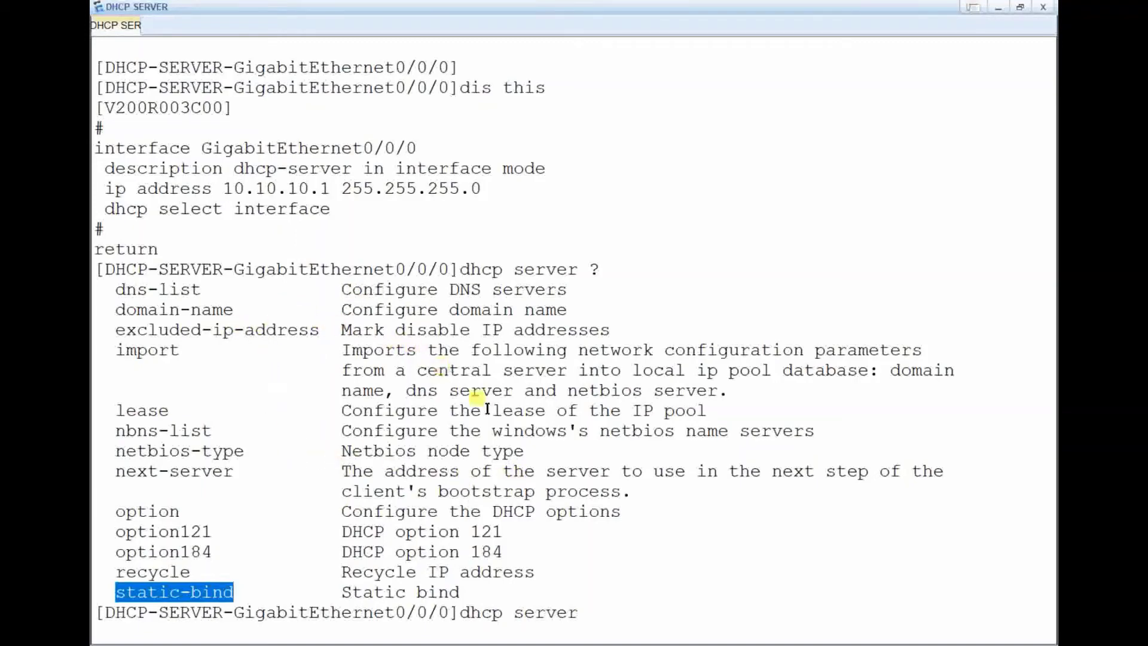
key("alt+Tab")
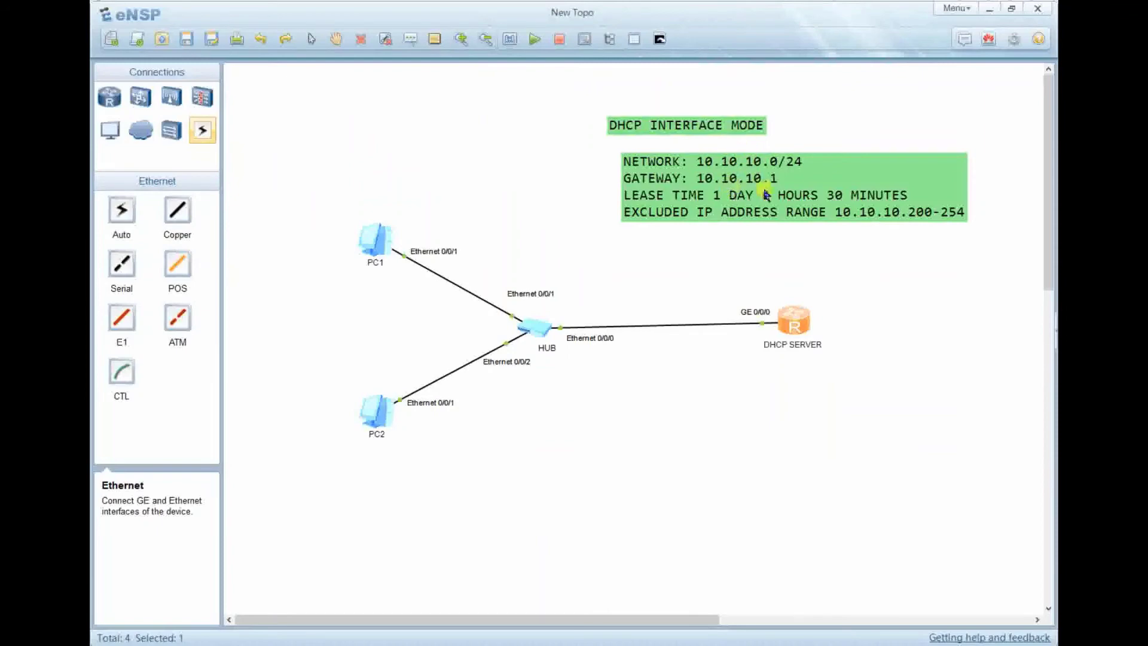
Bring the DHCP SERVER router's CLI window back in front of the topology
double_click(762, 344)
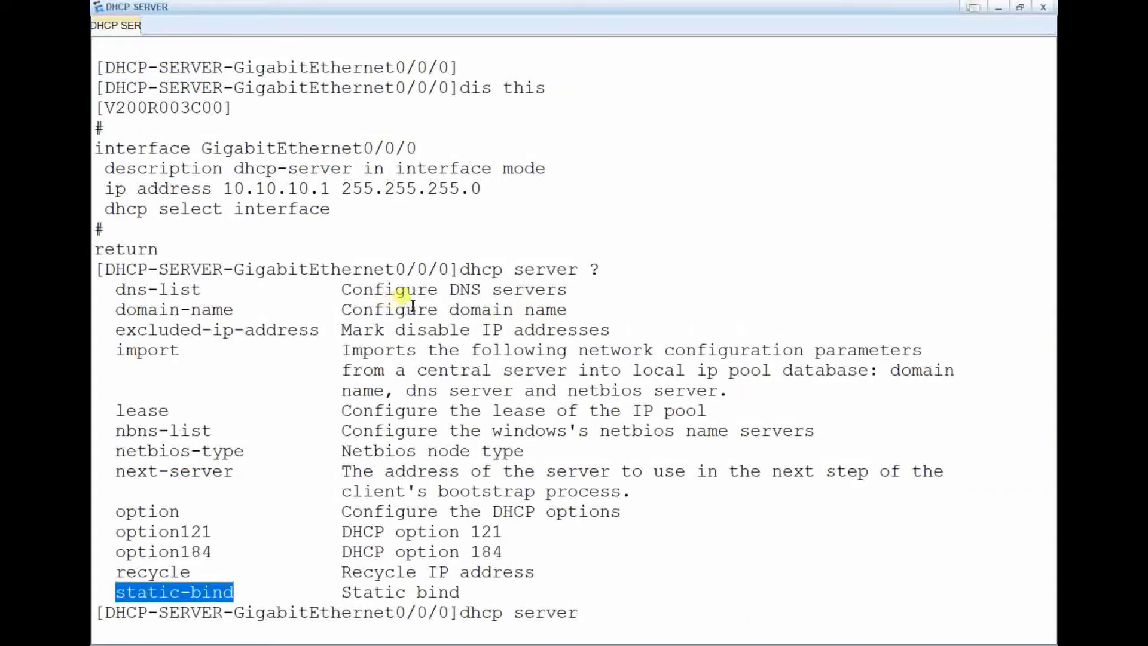
key("alt+Tab")
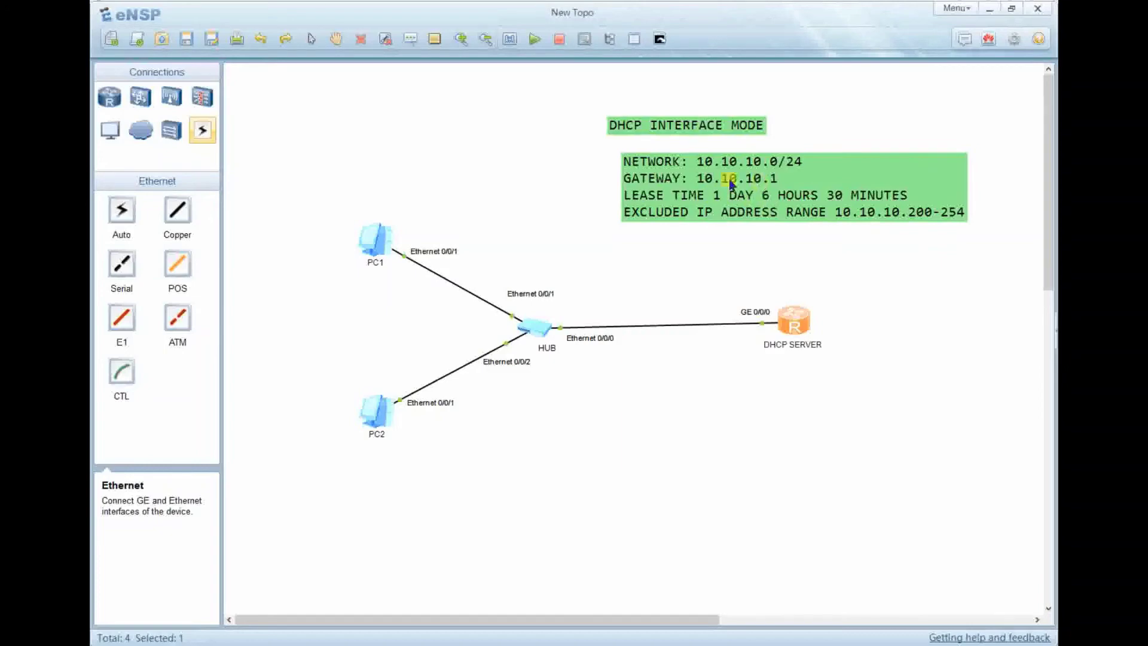
key("alt+Tab")
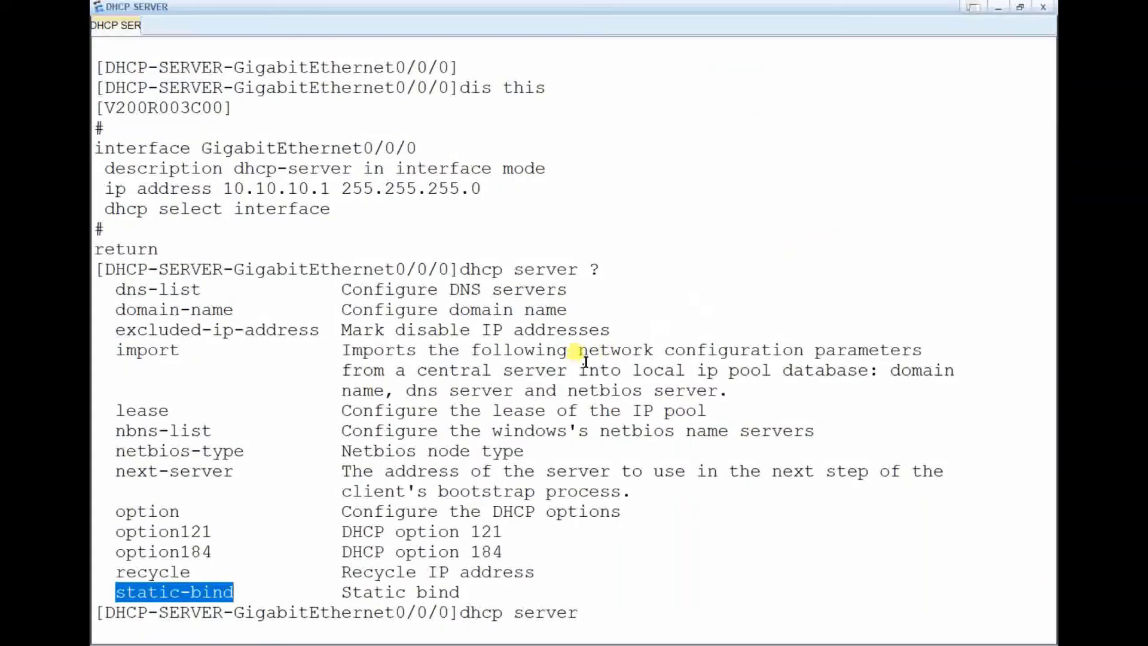
Start the 'dhcp server lease' command and clear the console output
left_click(617, 429)
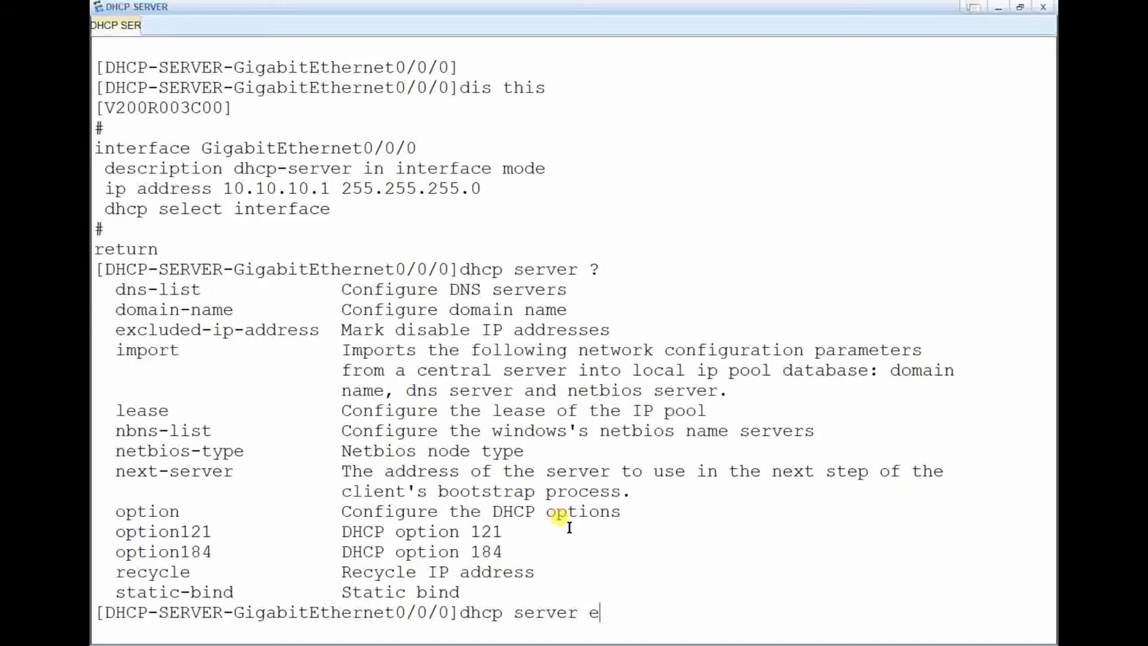
type("le")
key("Tab")
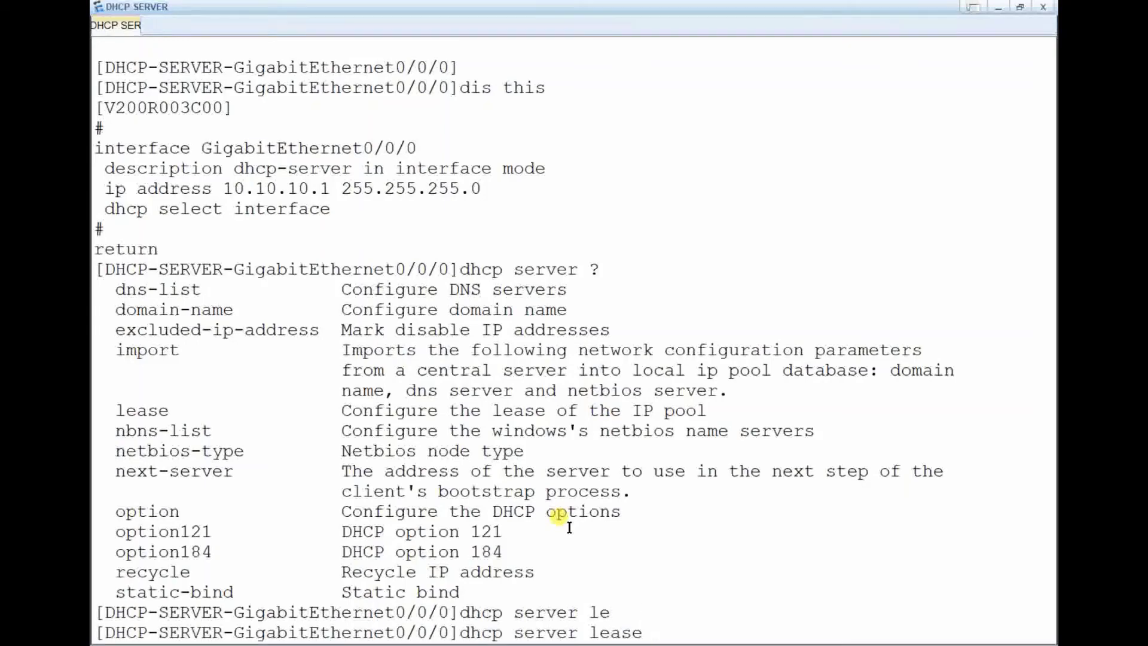
key("Tab")
right_click(538, 389)
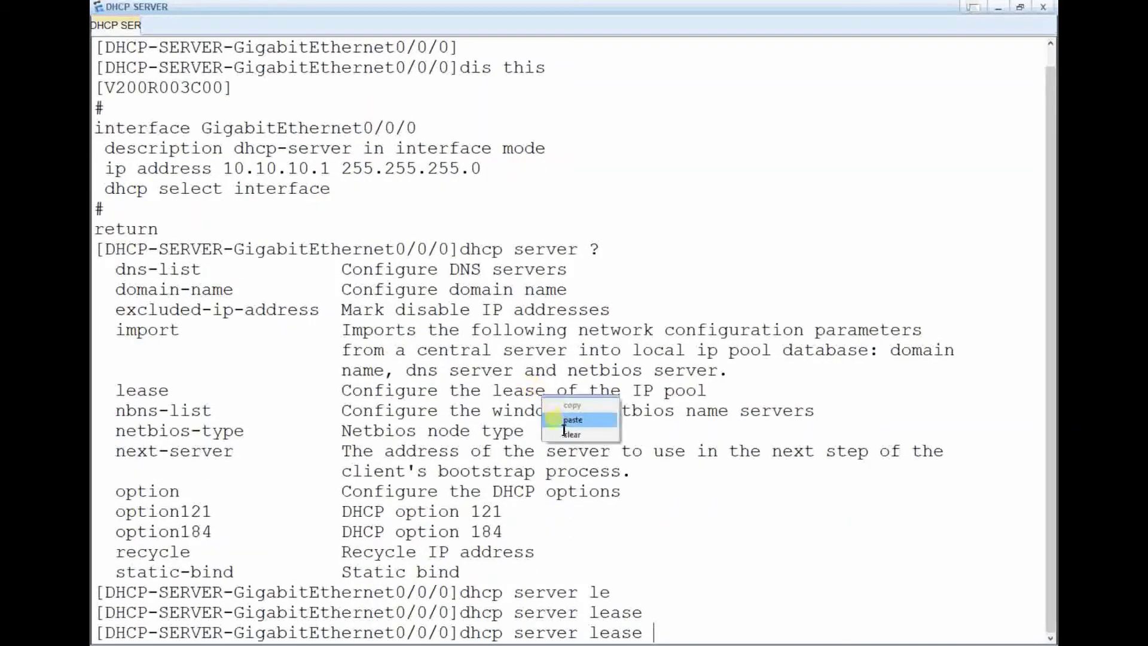
left_click(577, 435)
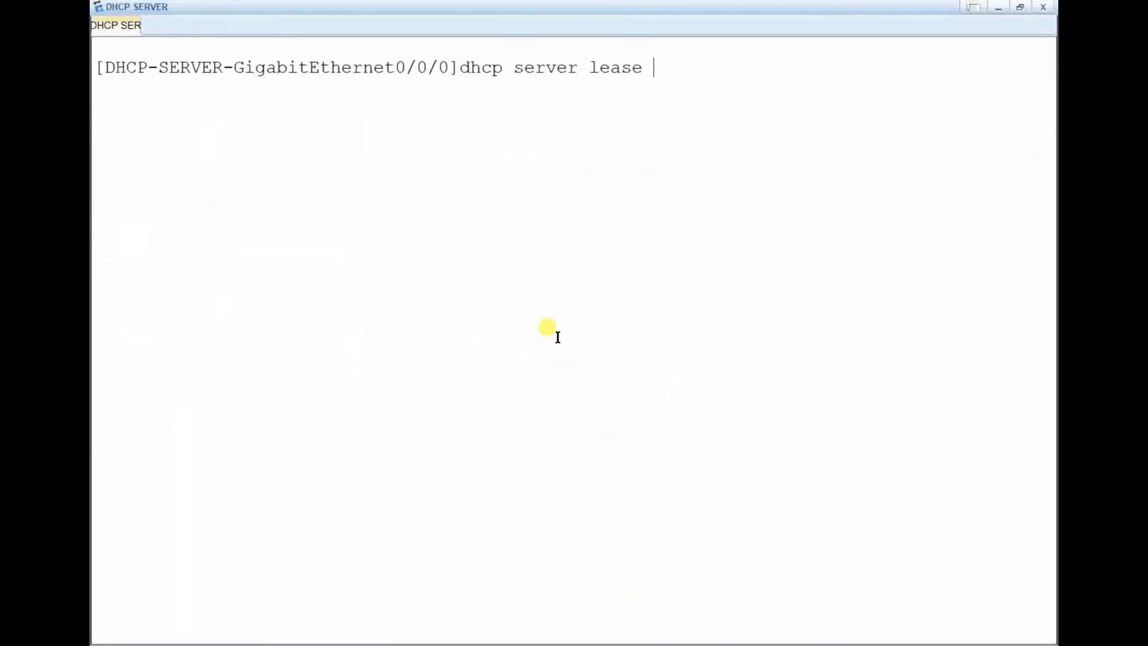
Set the lease to 1 day 6 hours 30 minutes, verify it, and clear the console
type("?")
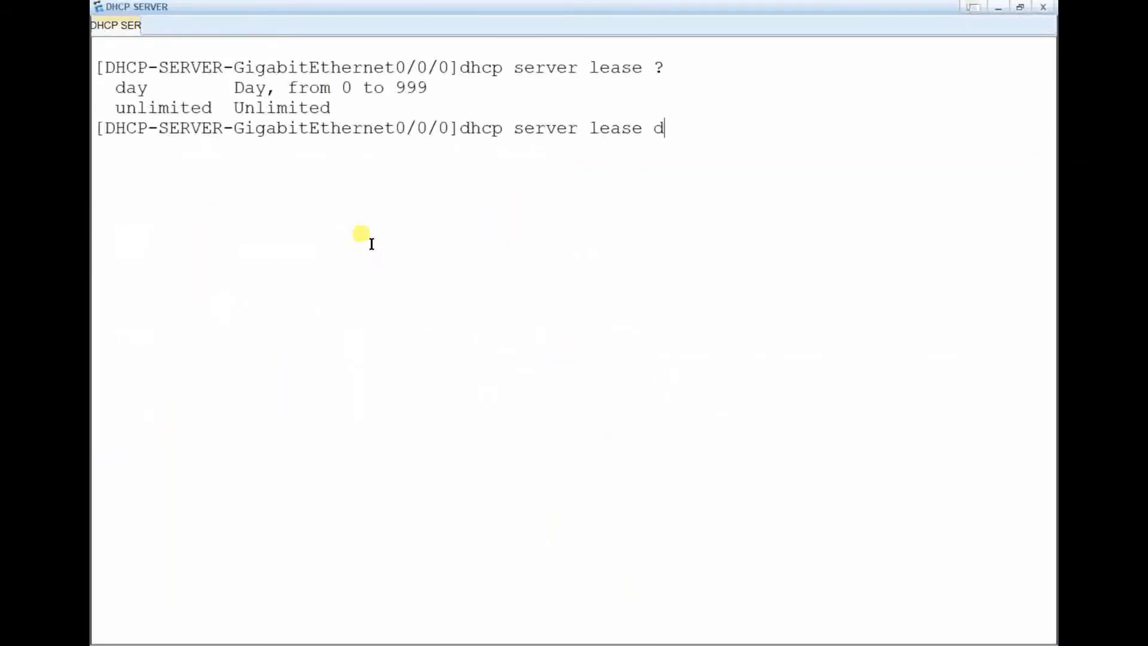
type("d")
key("Tab")
type("1 ")
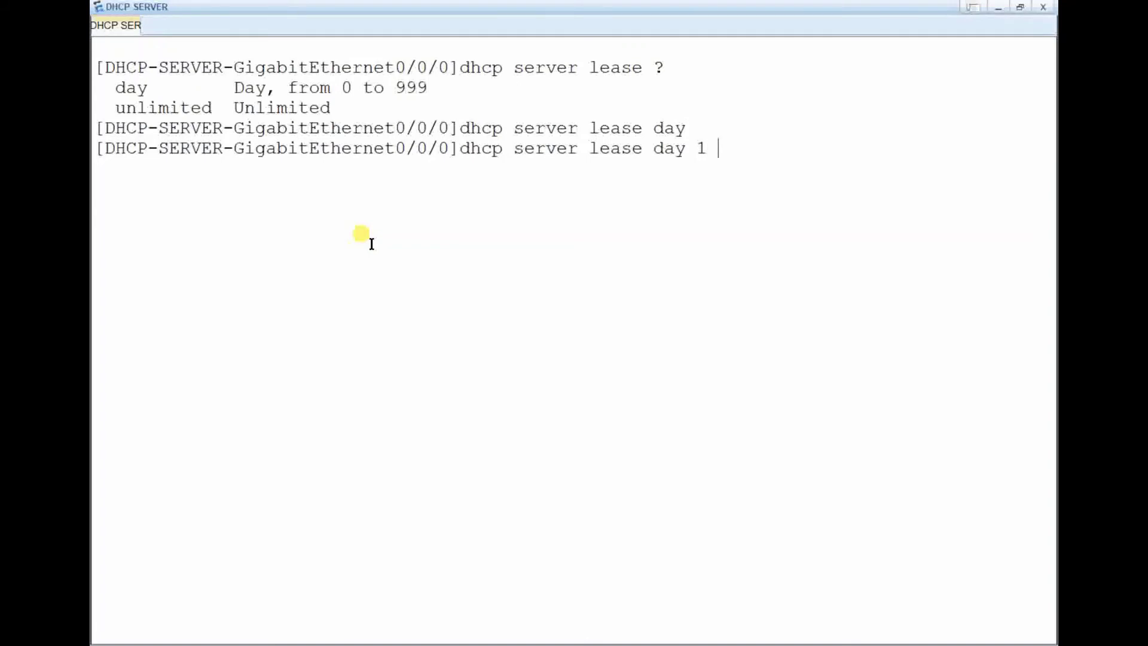
type("?")
type("h")
key("Tab")
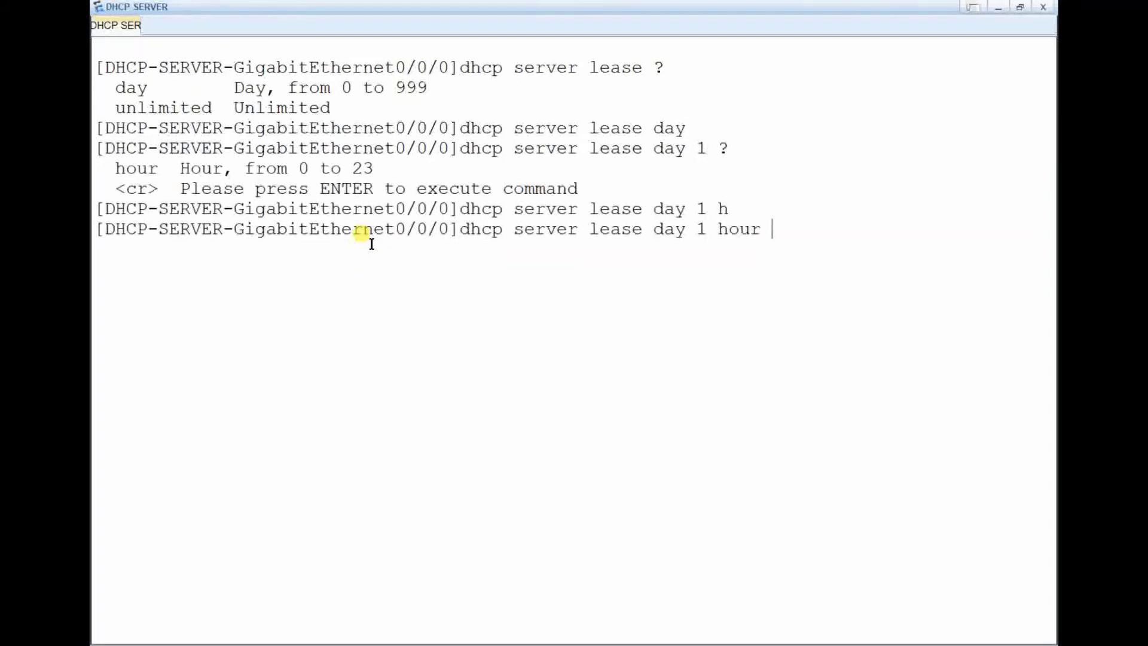
type("6 ?")
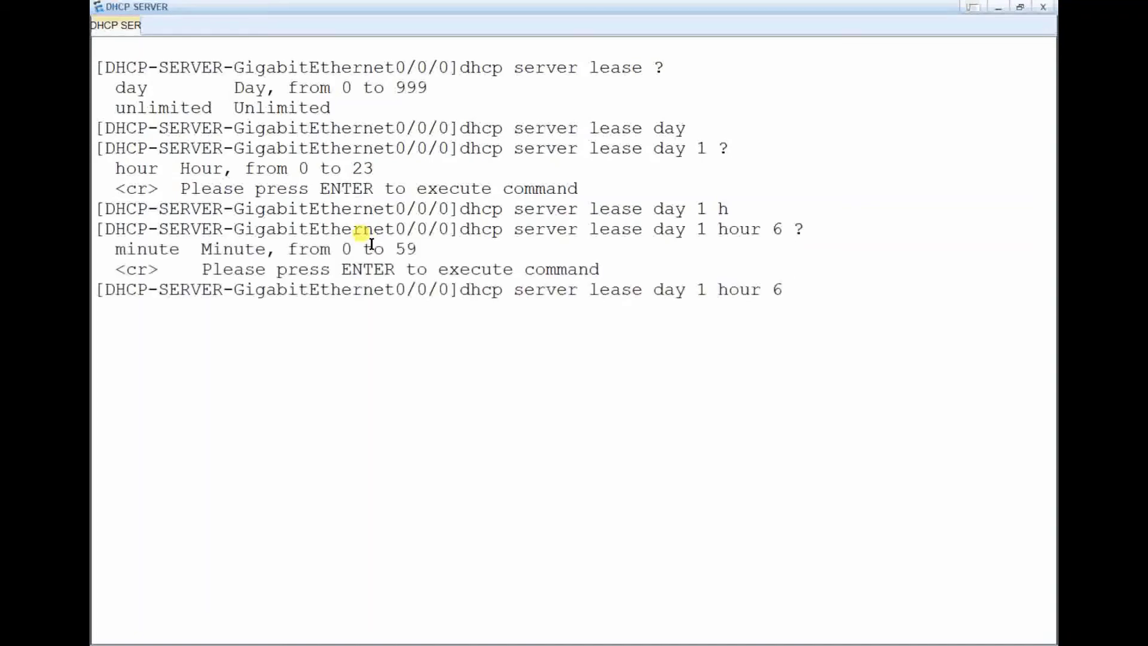
type("mi")
key("Tab")
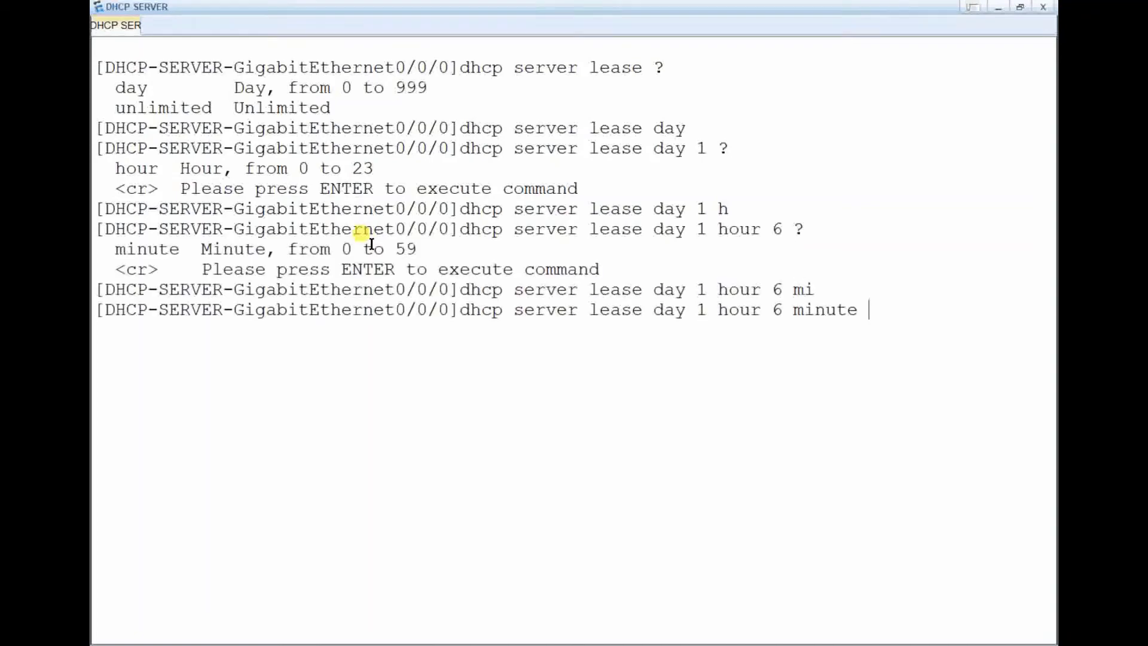
type("30")
key("Return")
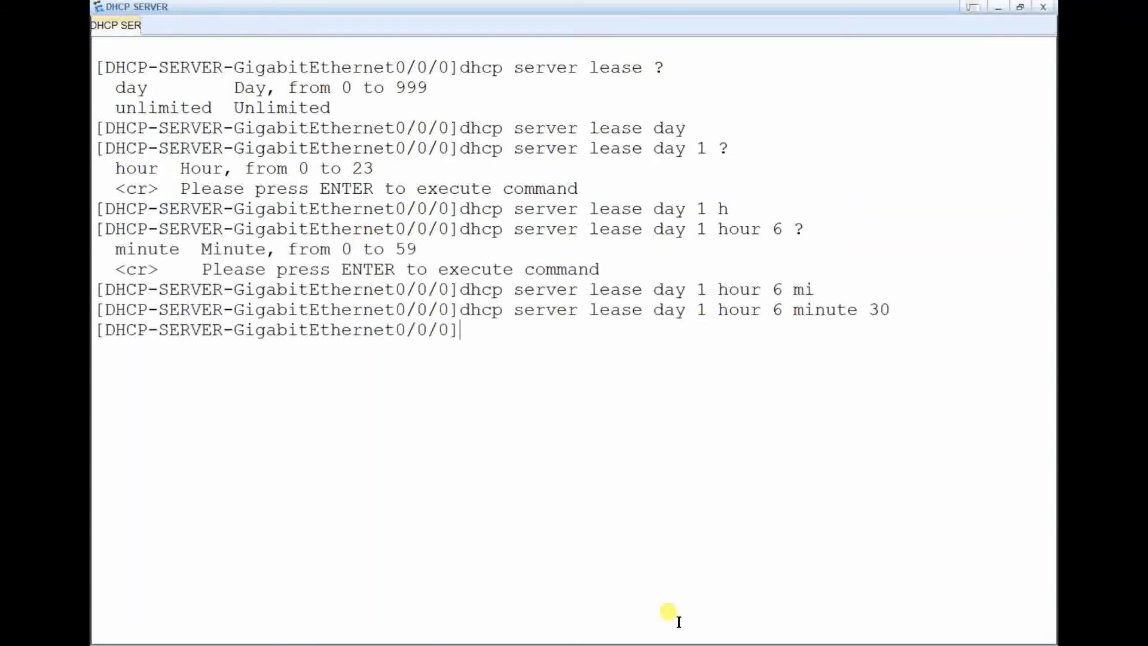
key("Return")
key("Return")
type("di")
key("Return")
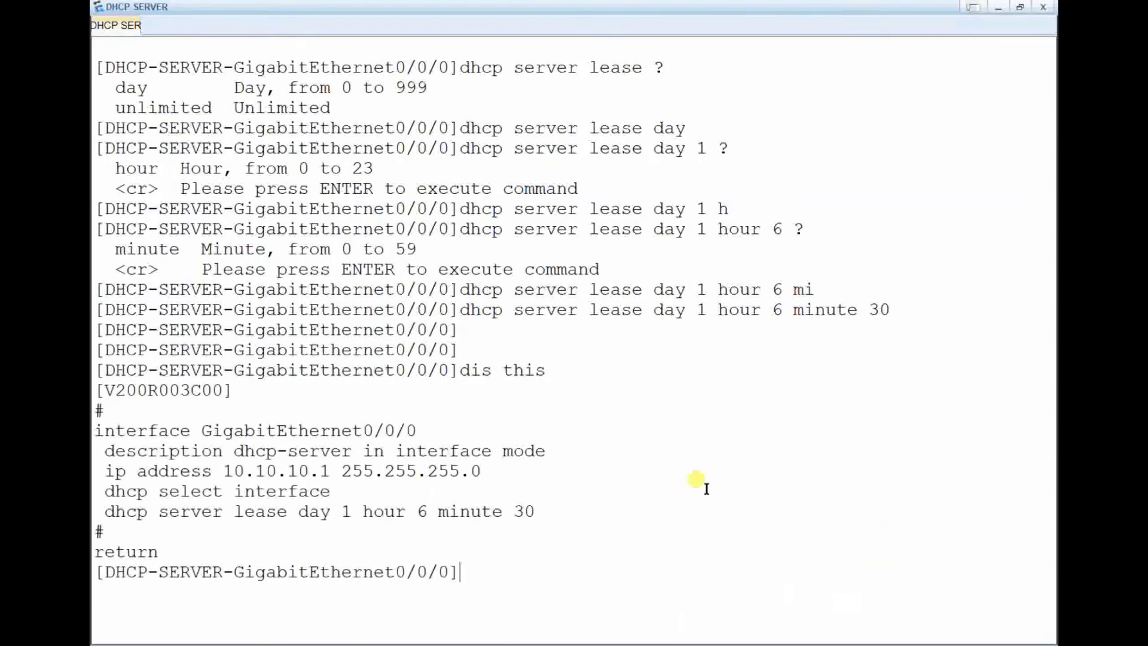
right_click(674, 346)
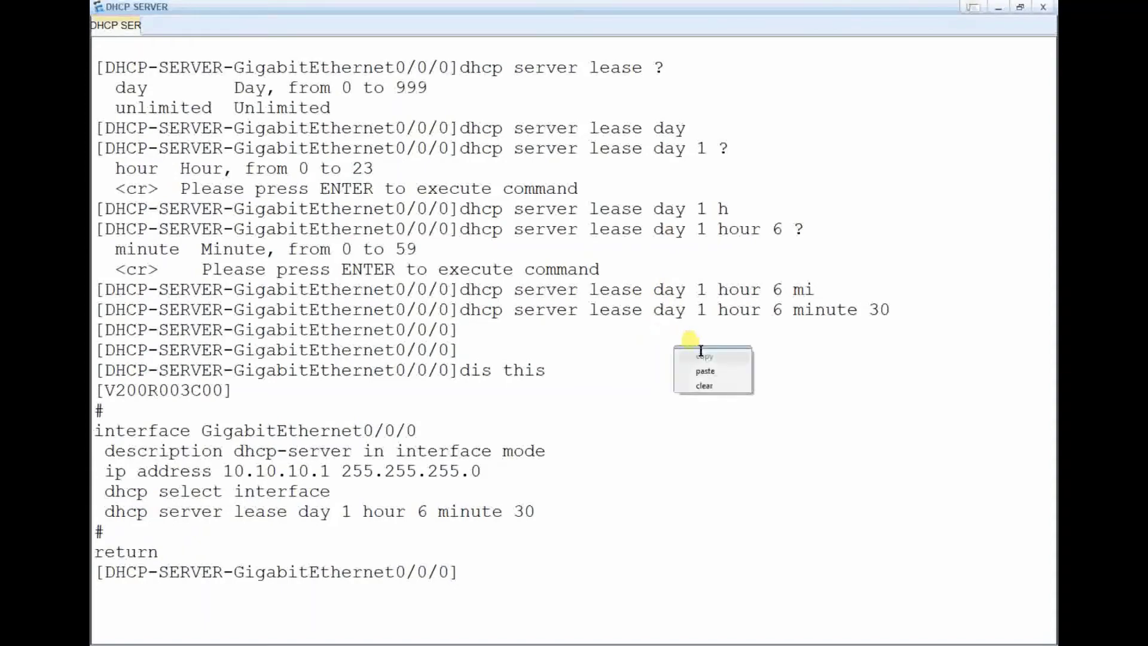
left_click(706, 384)
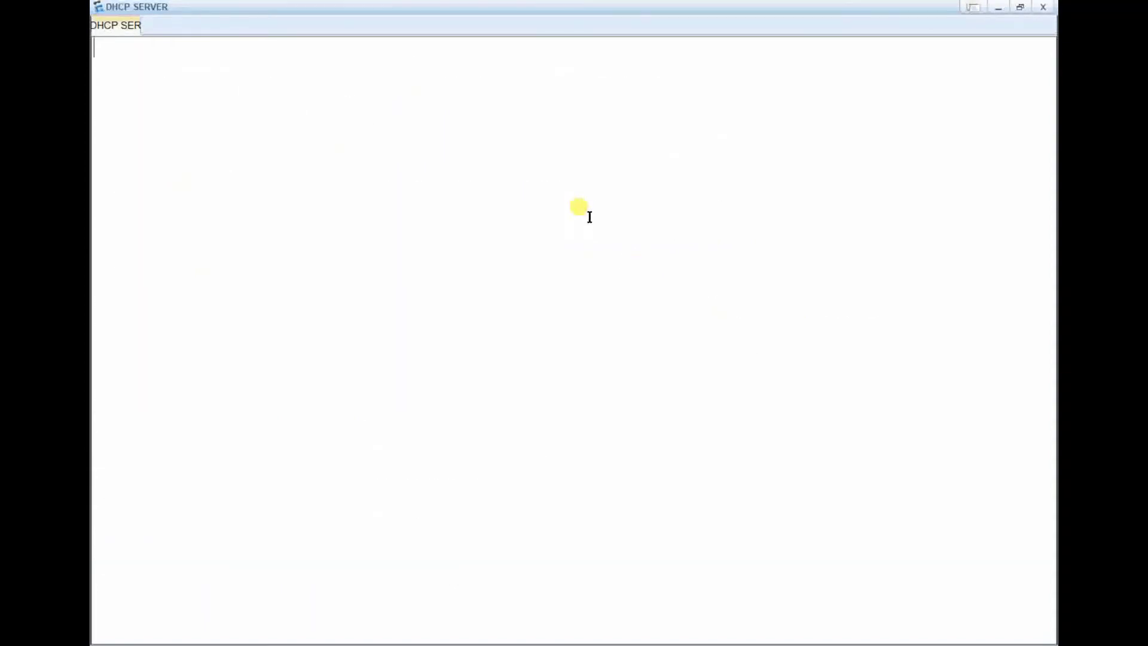
Run 'dhcp server excluded-ip-address 10.10.10.200 10.10.10.254' and check it with 'dis this'
key("Return")
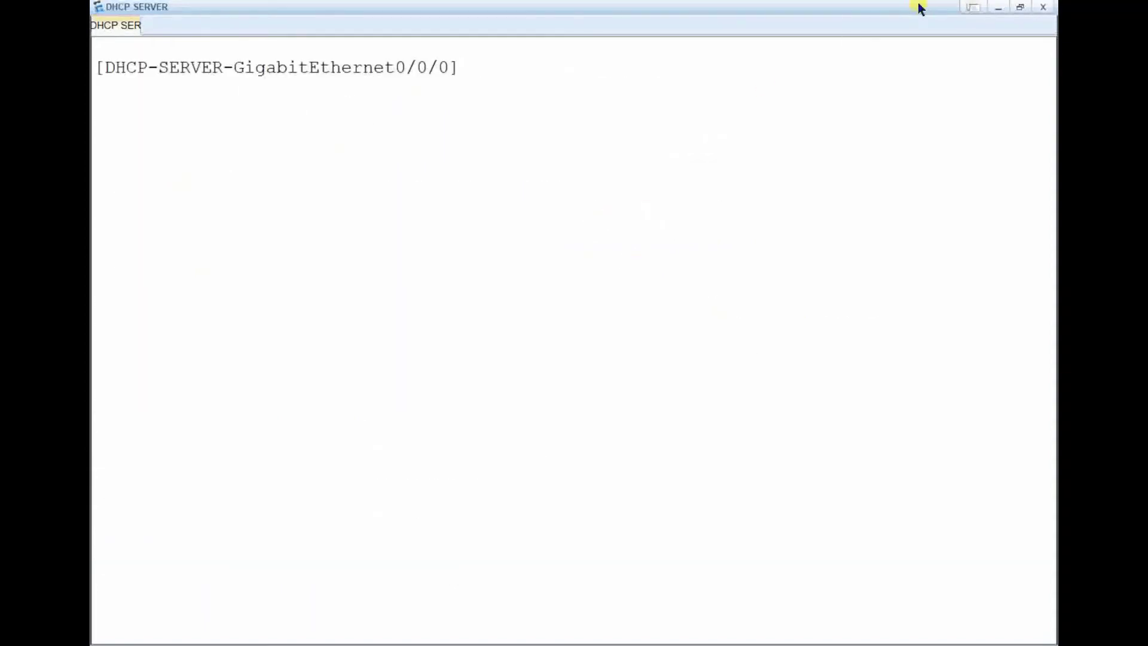
type("d")
key("BackSpace")
key("BackSpace")
type("er ")
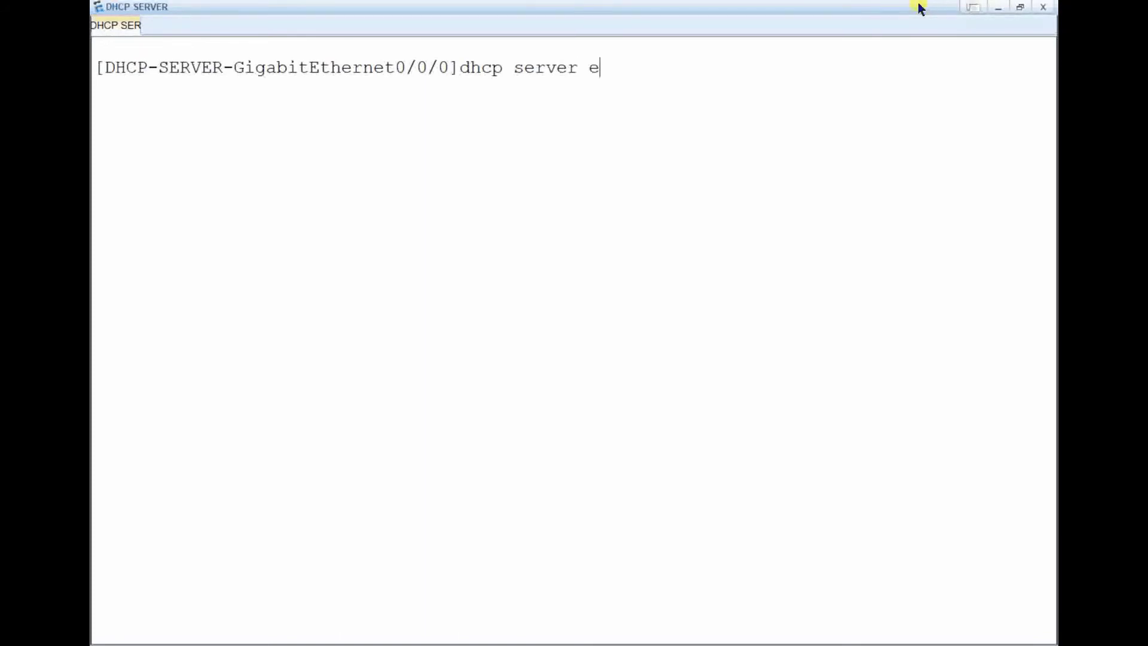
type("ex")
key("Tab")
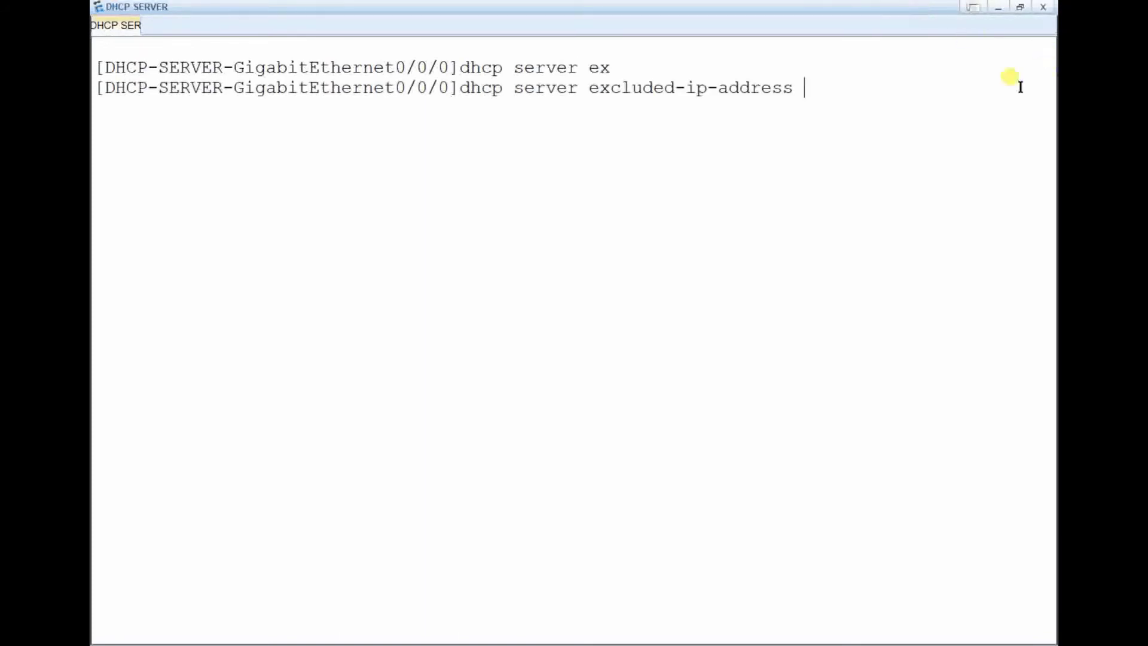
type("10.1")
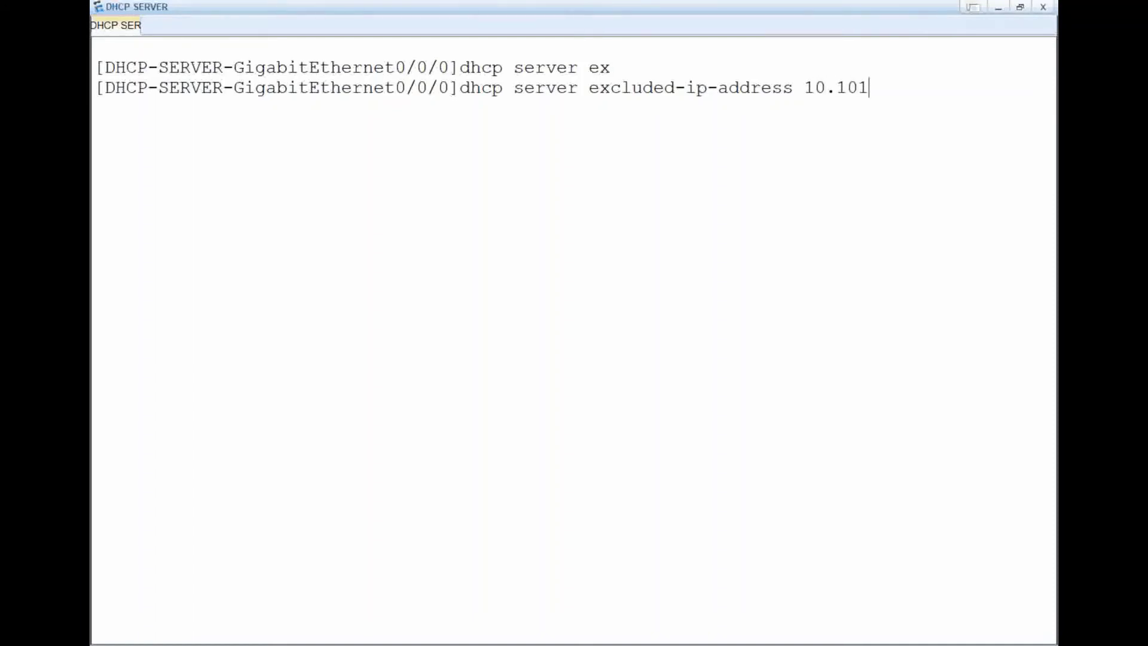
type("0.200 10.10.10.200 ?")
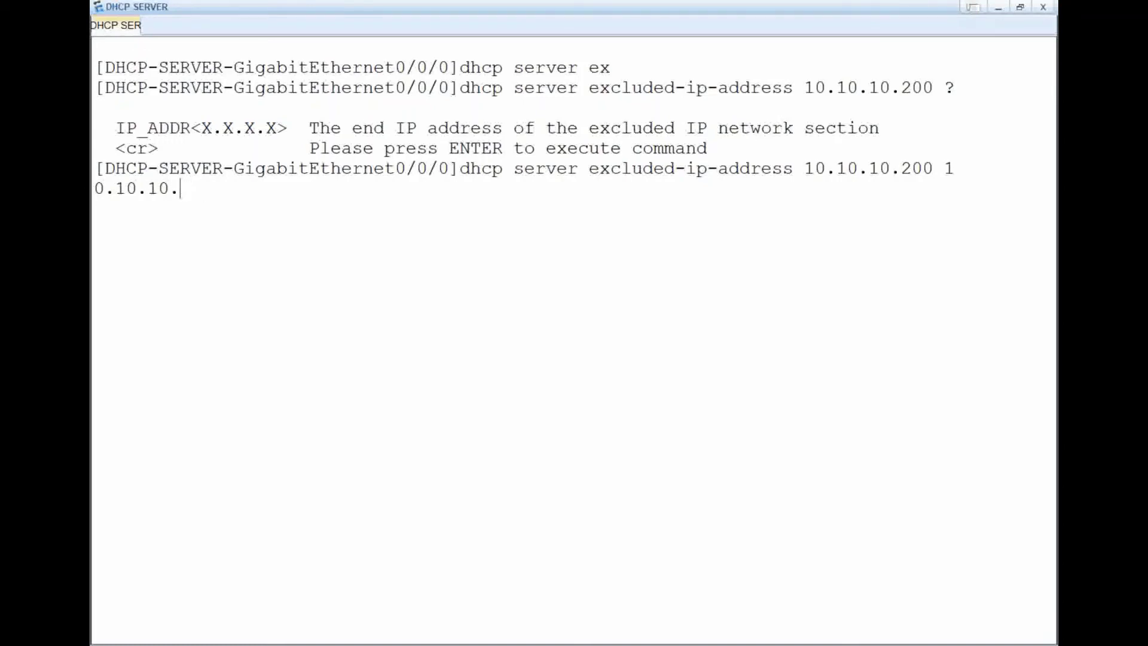
key("Return")
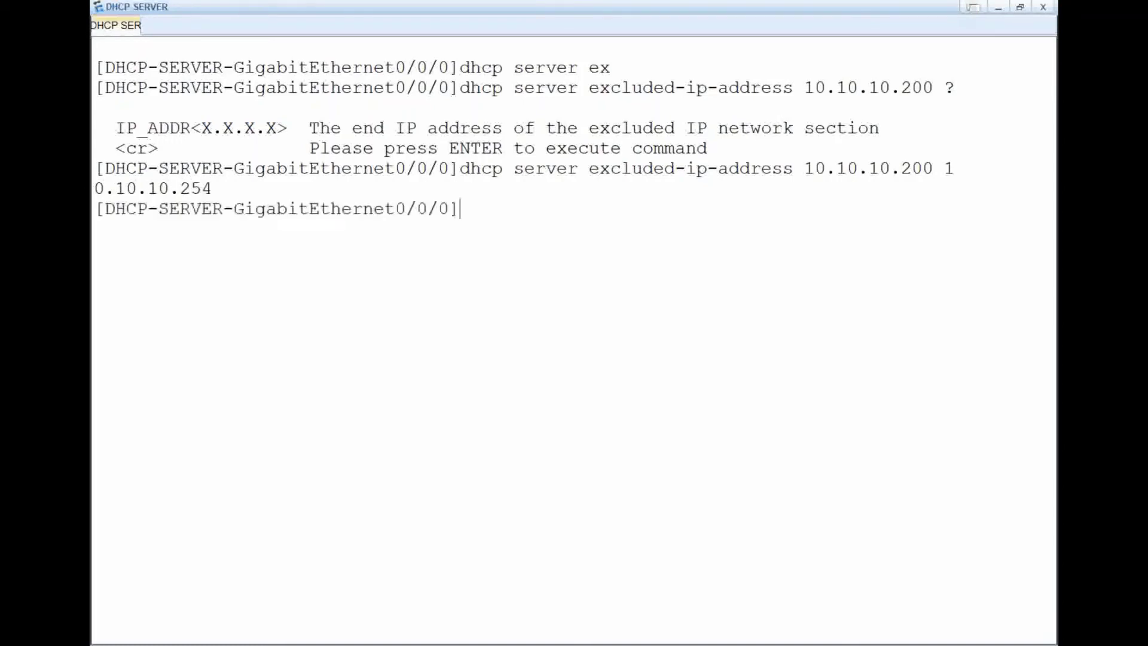
key("Return")
key("Return")
type("d")
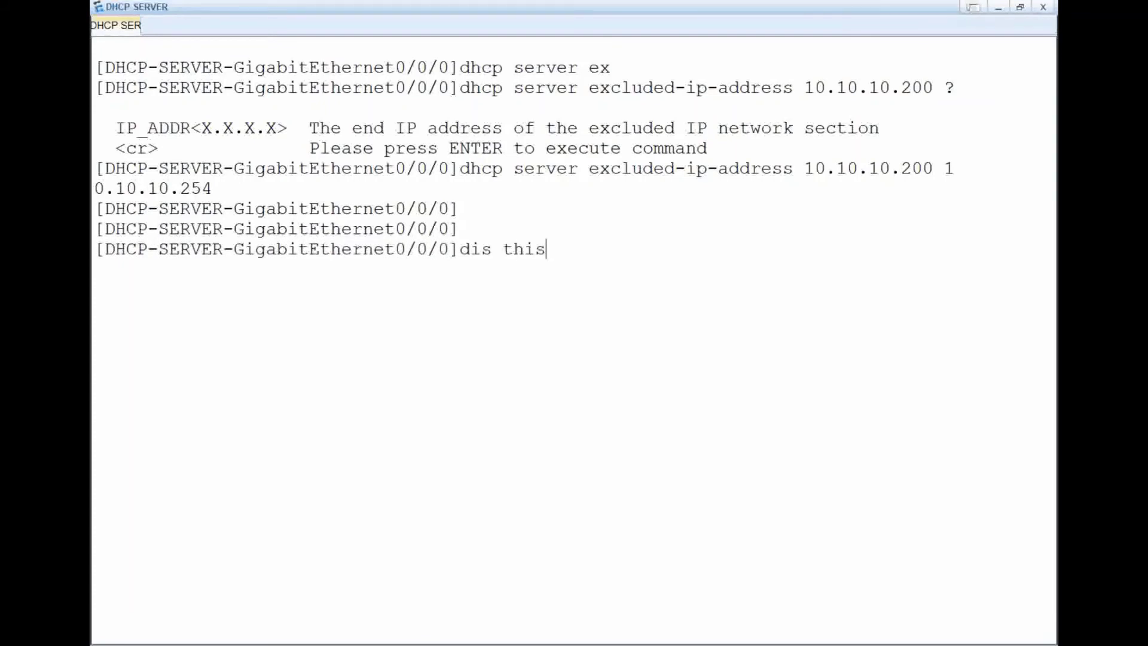
type("is this")
key("Return")
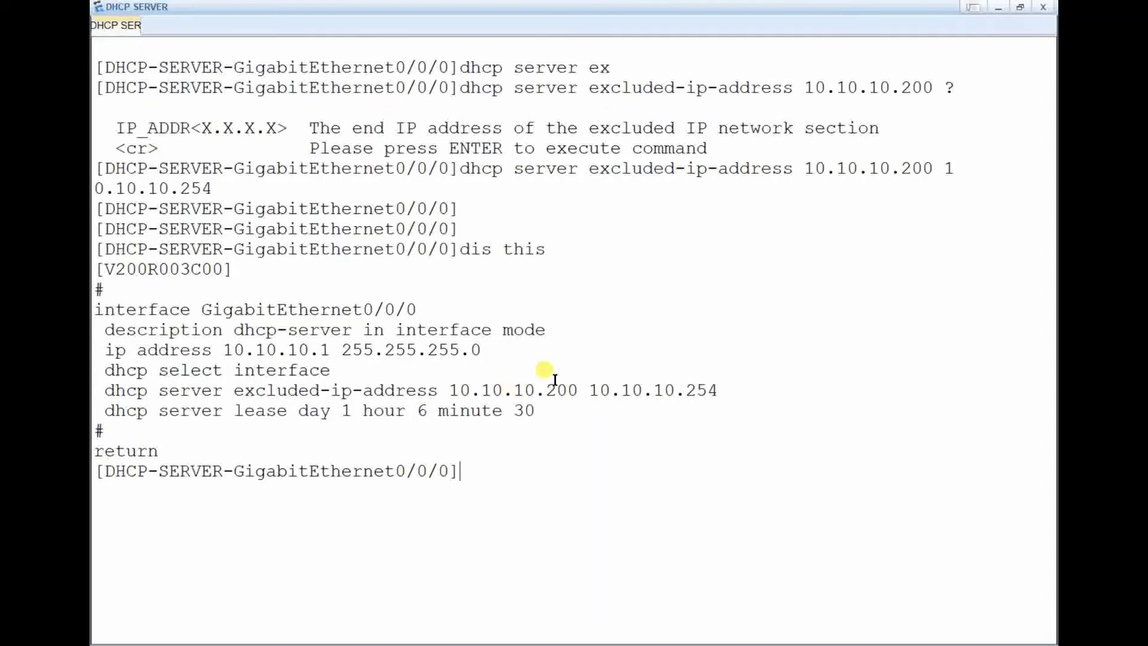
key("Return")
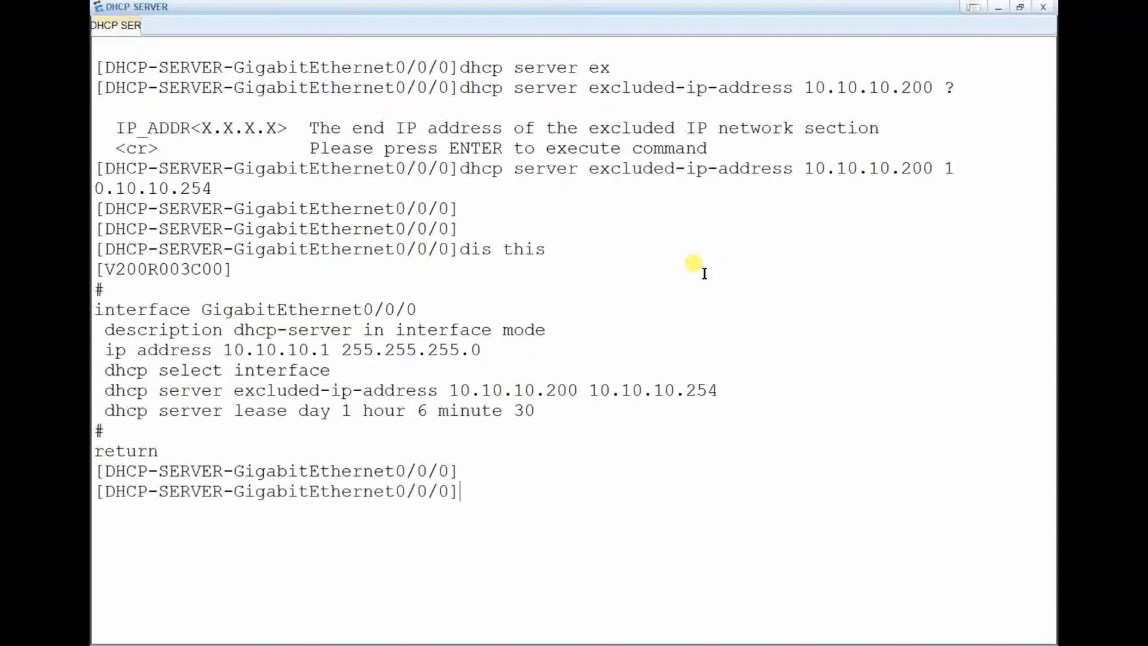
Leave interface view and page through 'dis cu' to find the interface's DHCP settings
type("q")
key("Return")
key("Return")
key("Return")
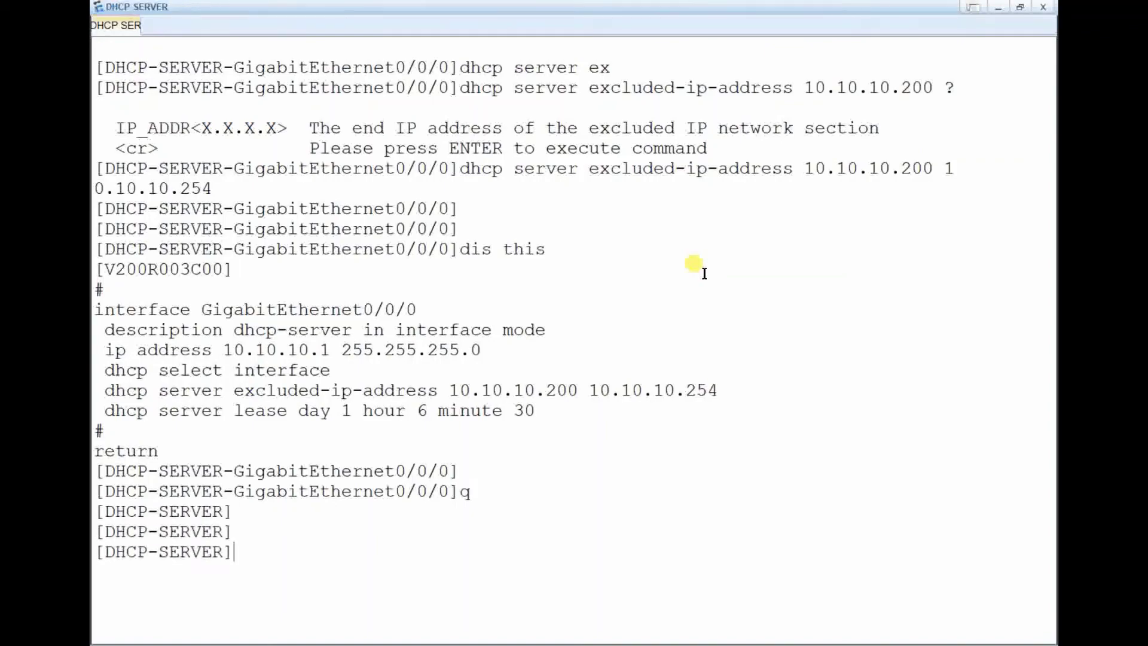
key("Return")
type("dis cu")
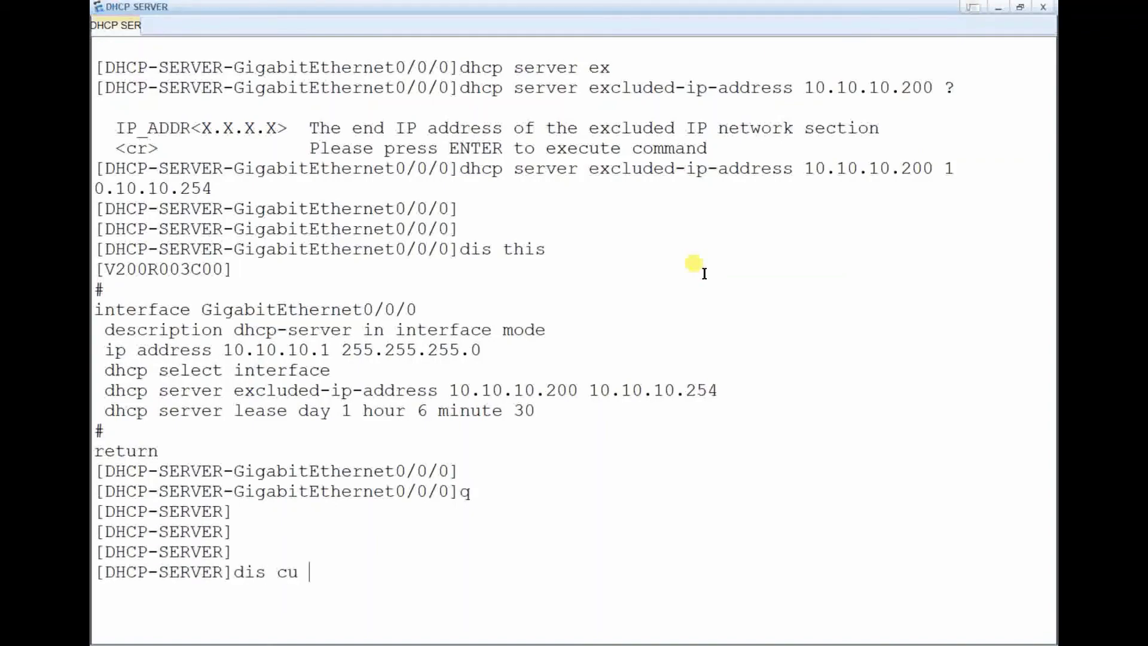
type(" ?")
key("Return")
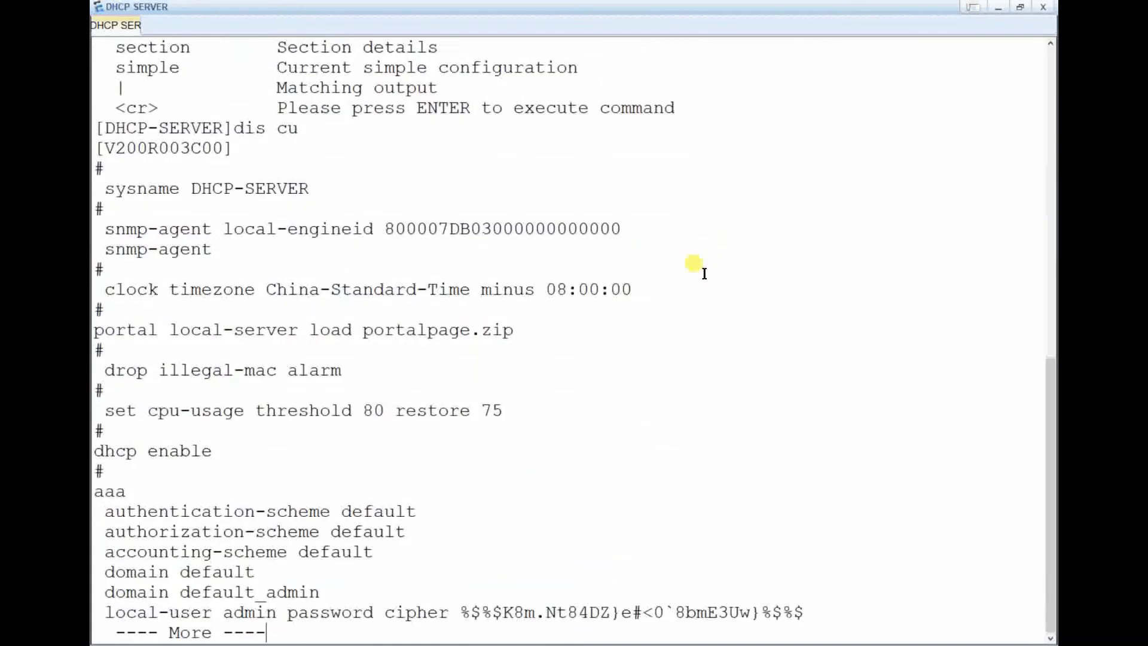
key("space")
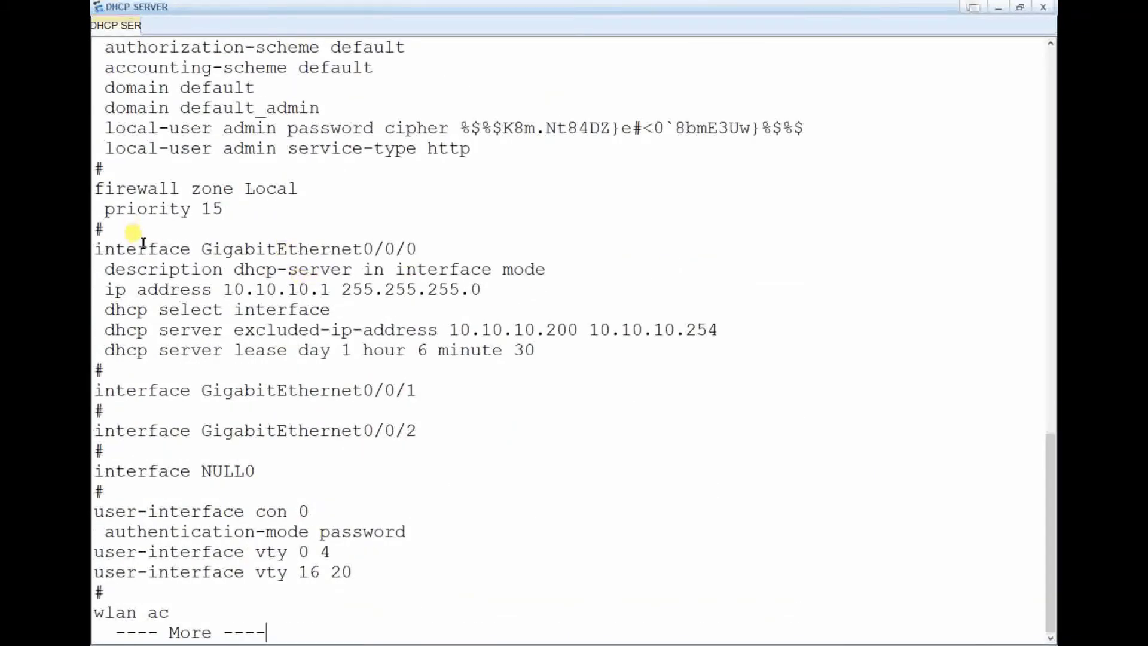
left_click_drag(105, 266, 482, 352)
left_click(521, 397)
scroll(353, 269, "up", 9)
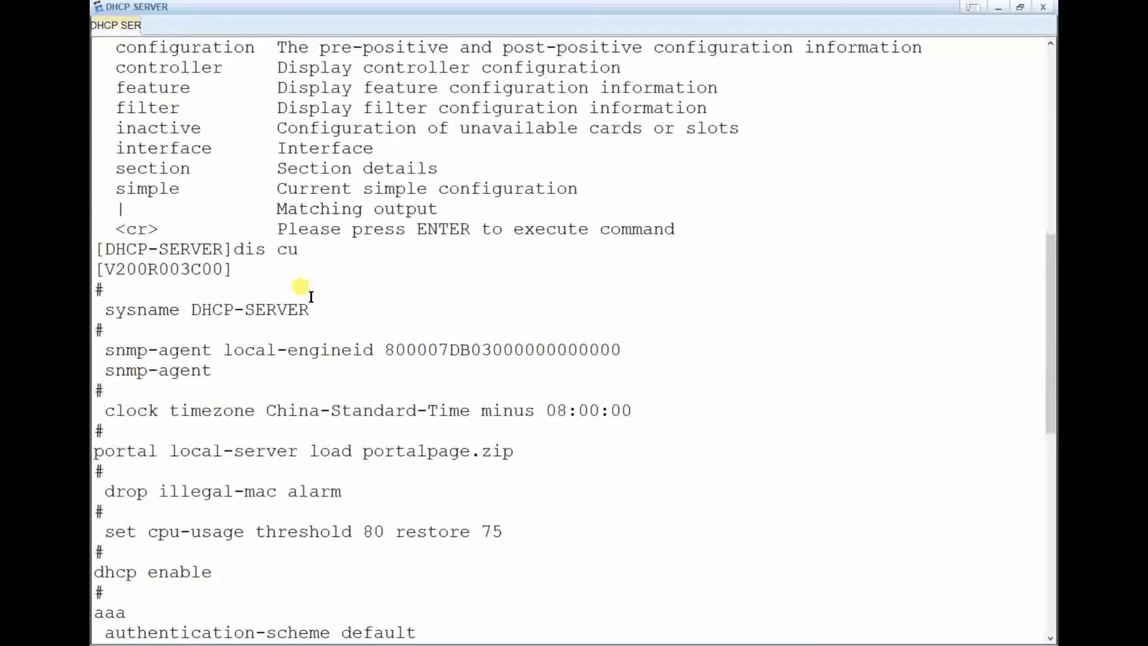
scroll(311, 297, "down", 4)
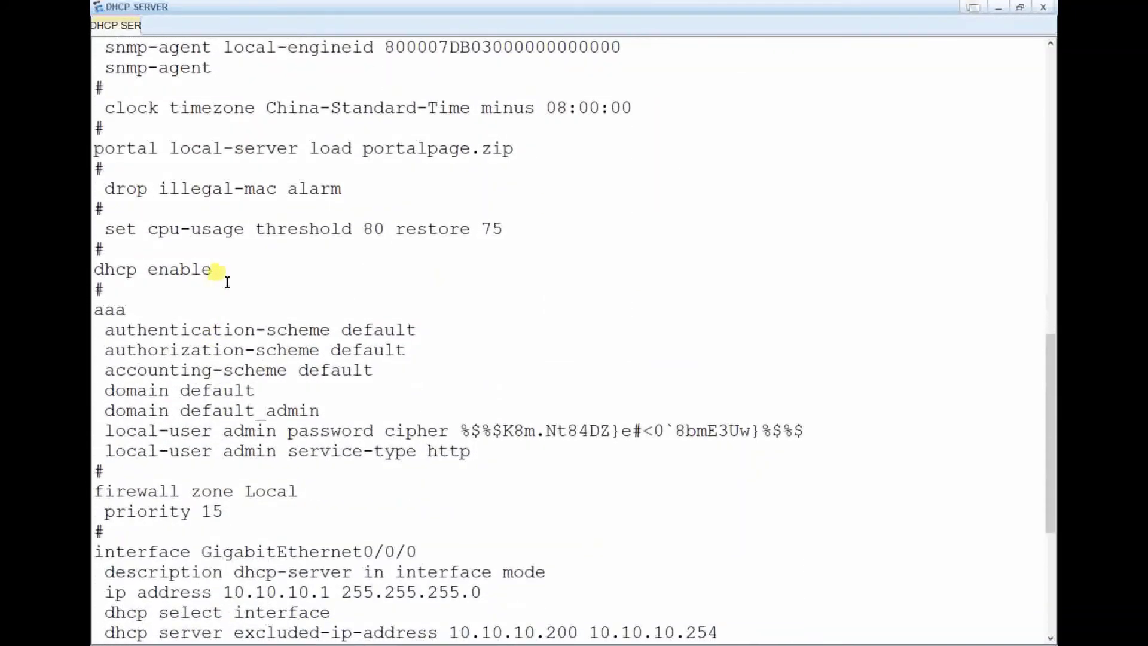
left_click_drag(94, 269, 236, 278)
scroll(580, 316, "down", 6)
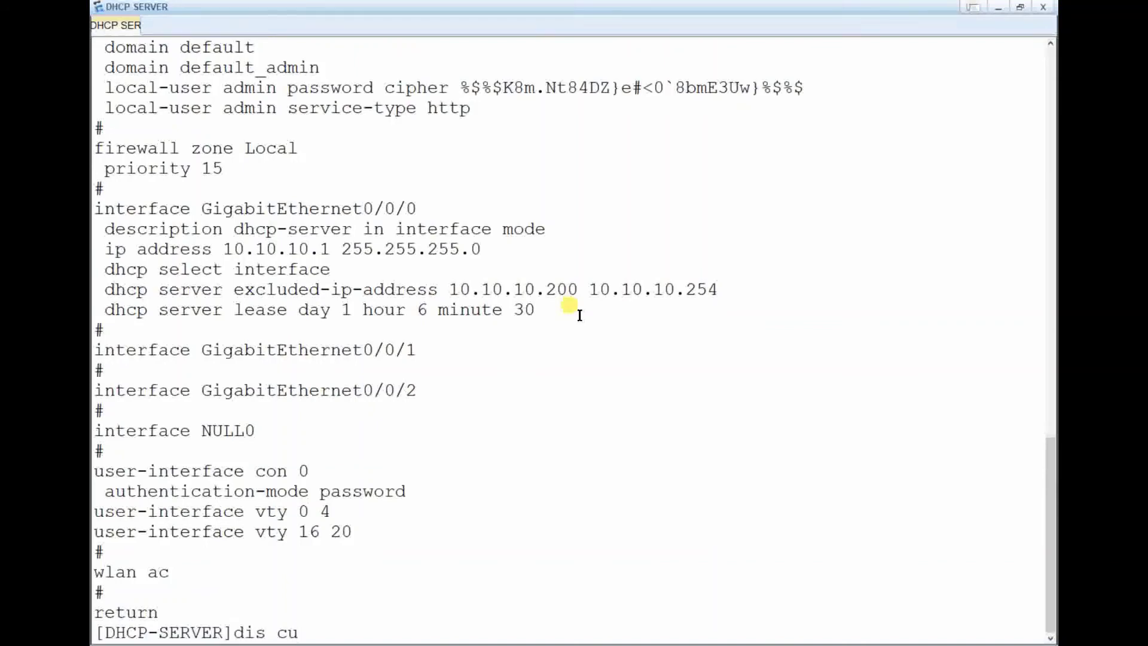
Filter the configuration with '| include dhcp', clear the console, and quit system view
key("Tab")
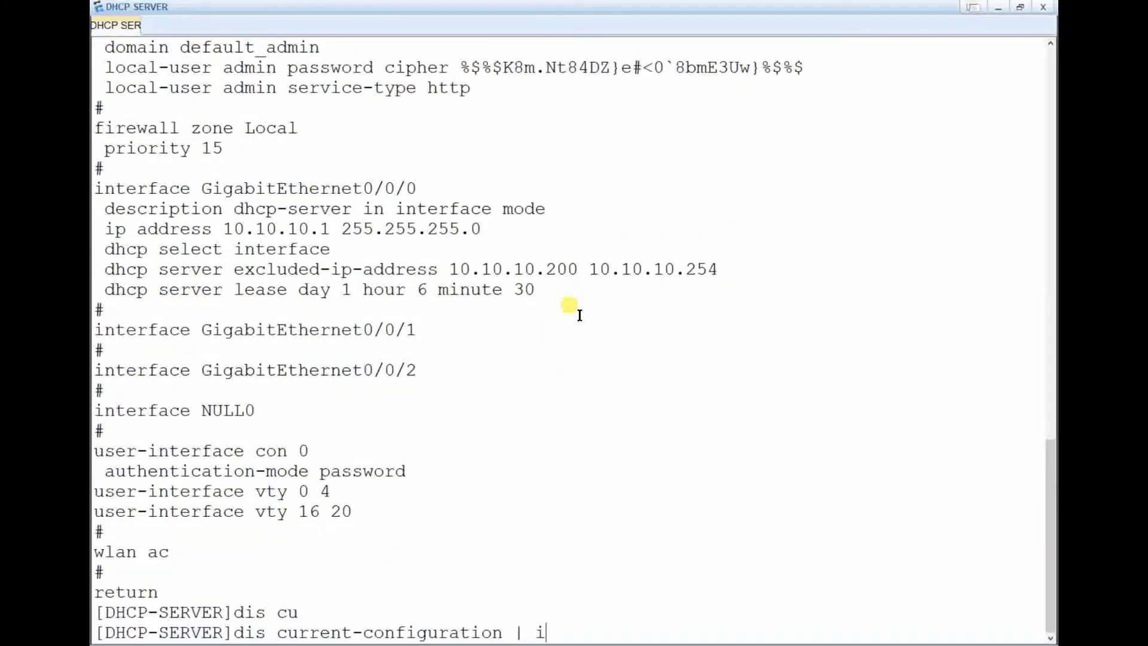
type("| include dhcp")
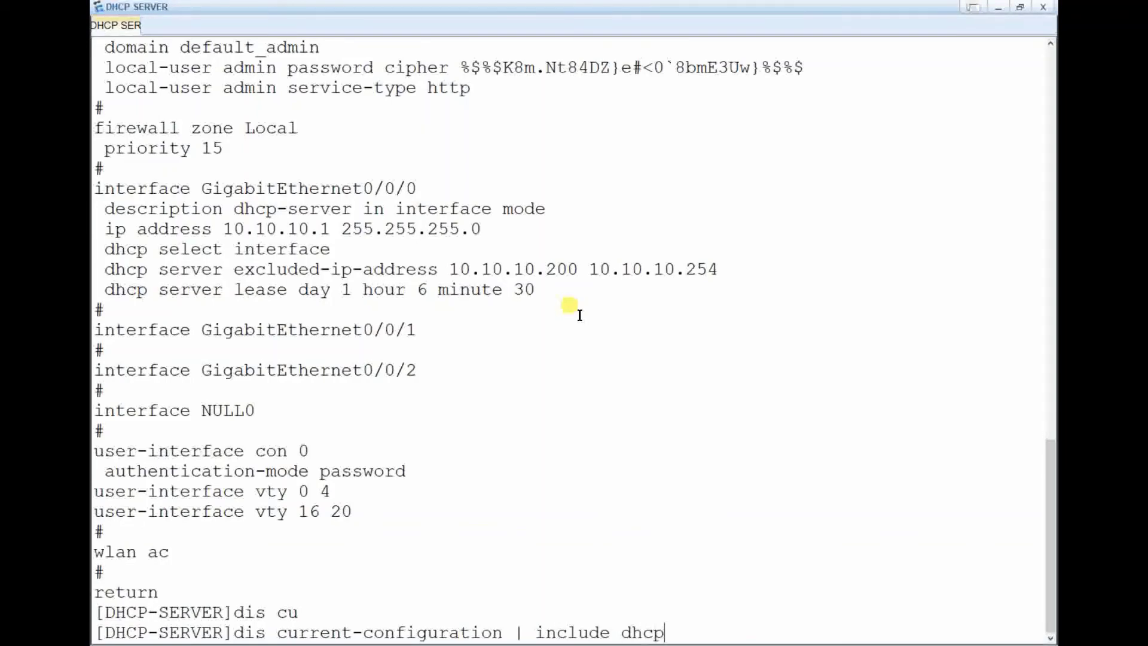
key("Return")
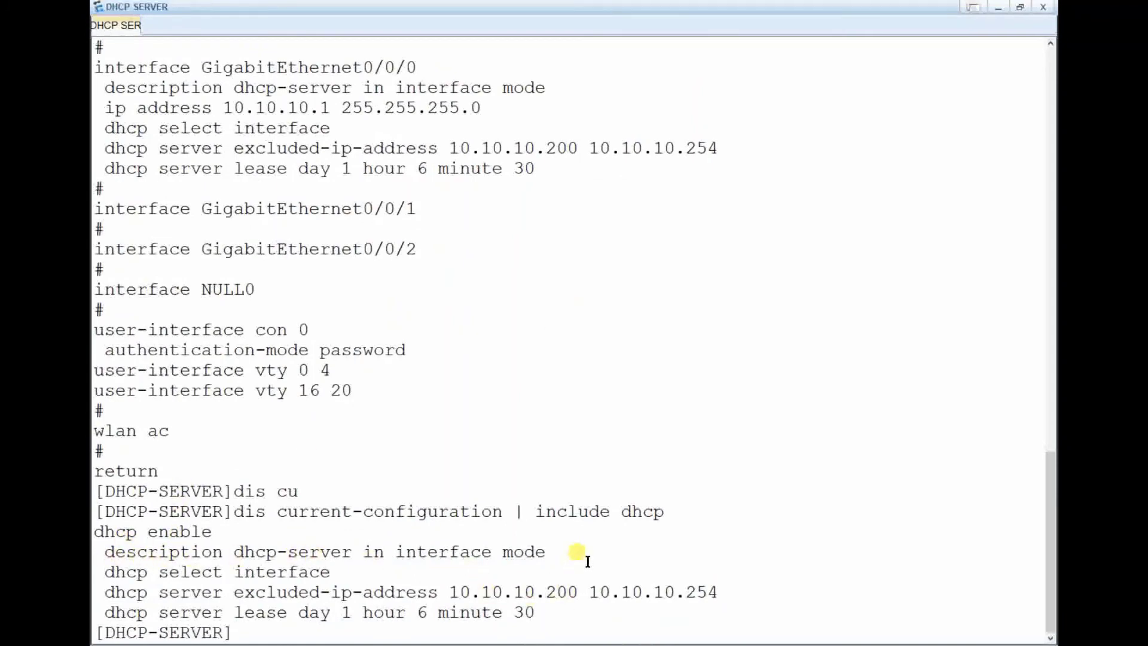
key("Return")
key("Return")
key("Return")
key("Return")
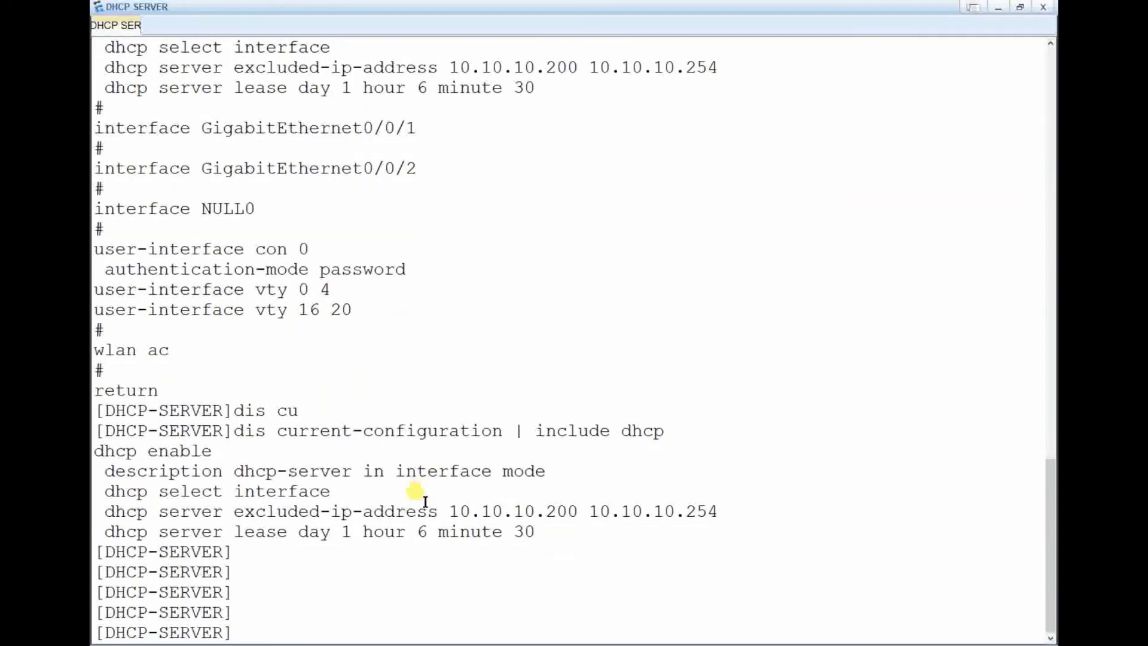
right_click(426, 504)
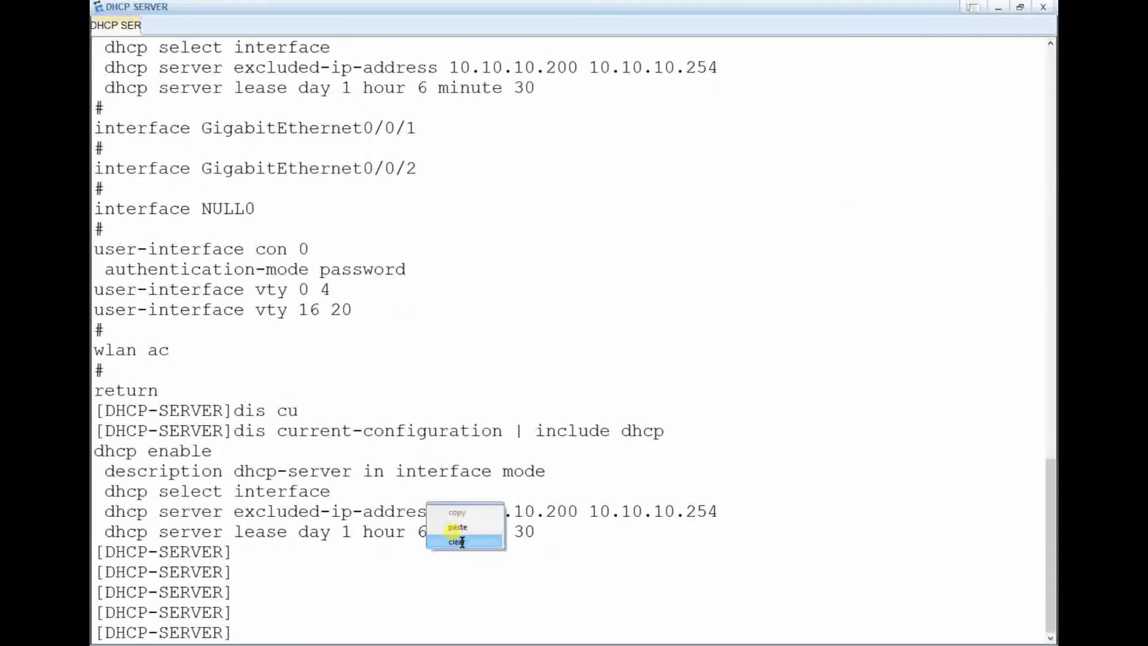
left_click(457, 541)
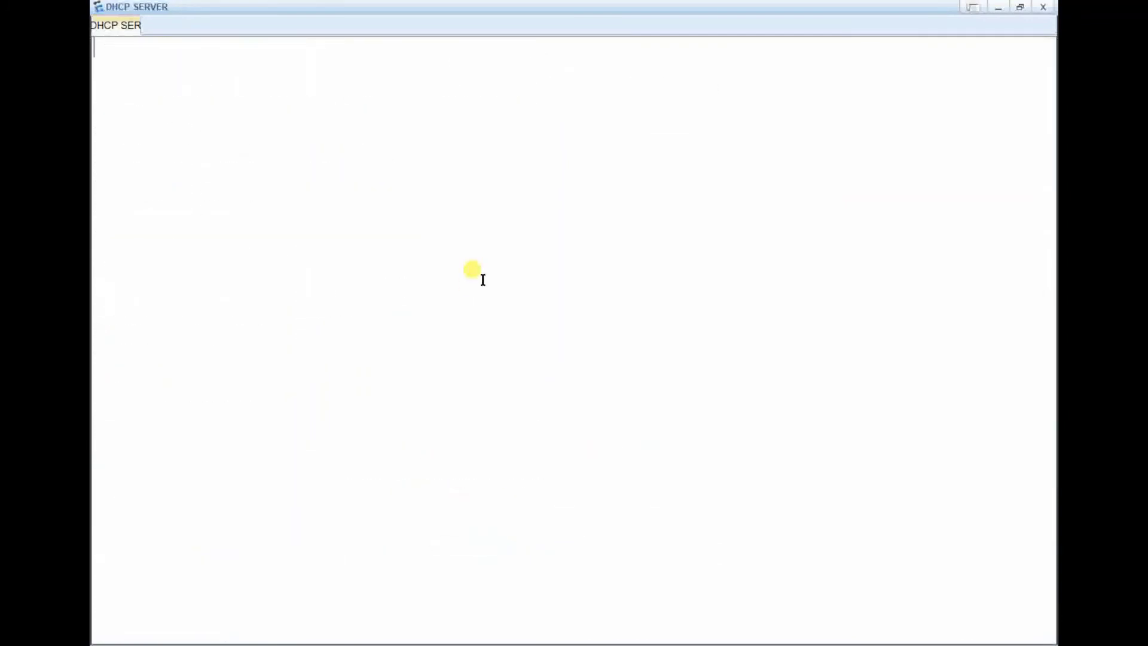
key("Return")
key("Return")
type("q")
key("Return")
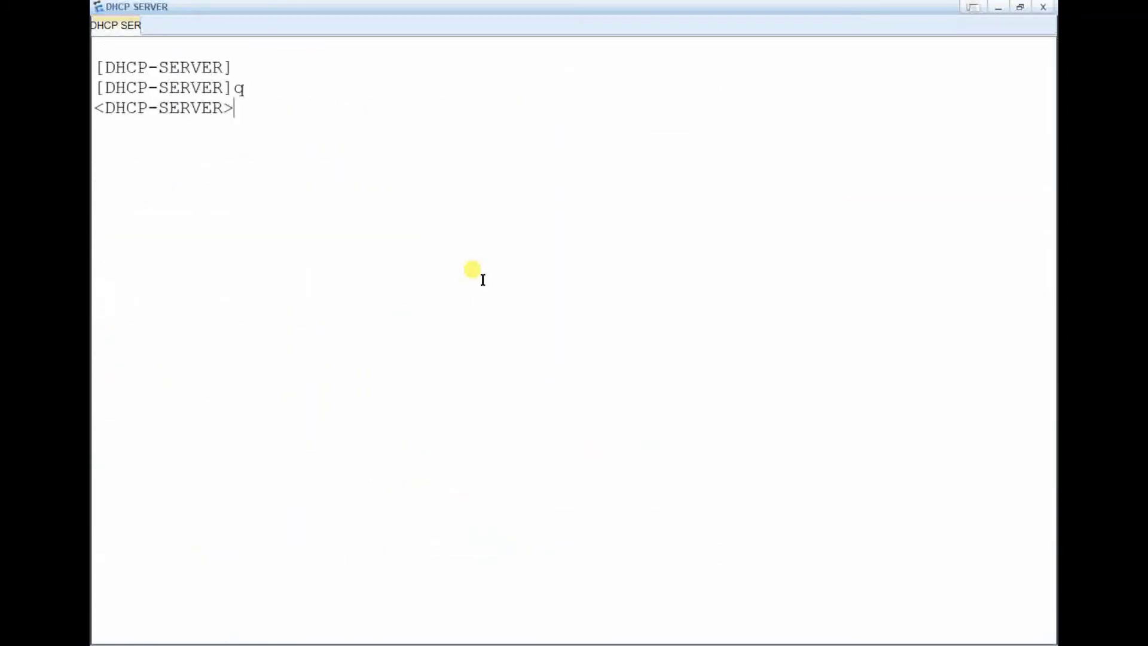
key("alt+Tab")
Open PC1's settings window, move and enlarge it, and bring up its Command console
left_click(594, 150)
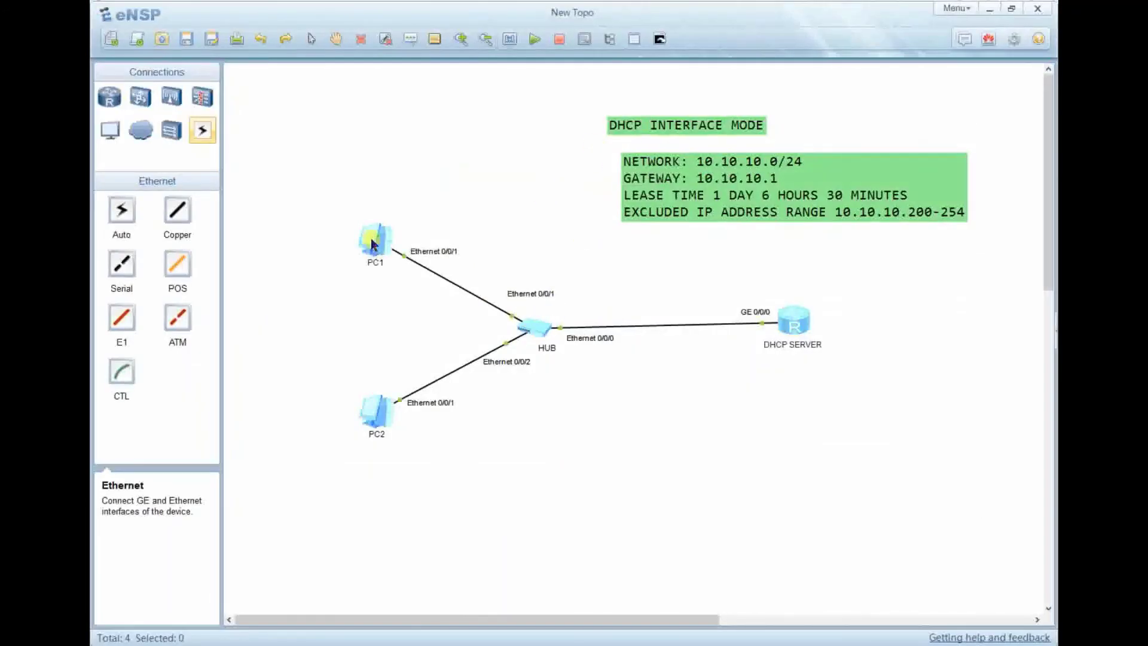
double_click(378, 245)
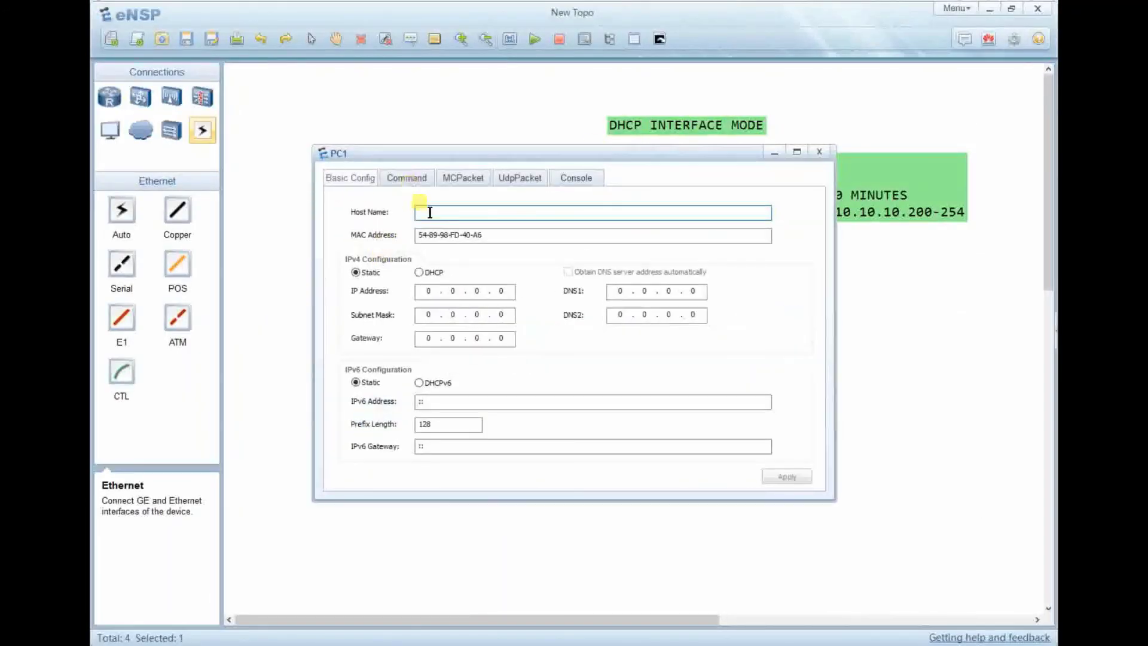
left_click_drag(607, 148, 565, 88)
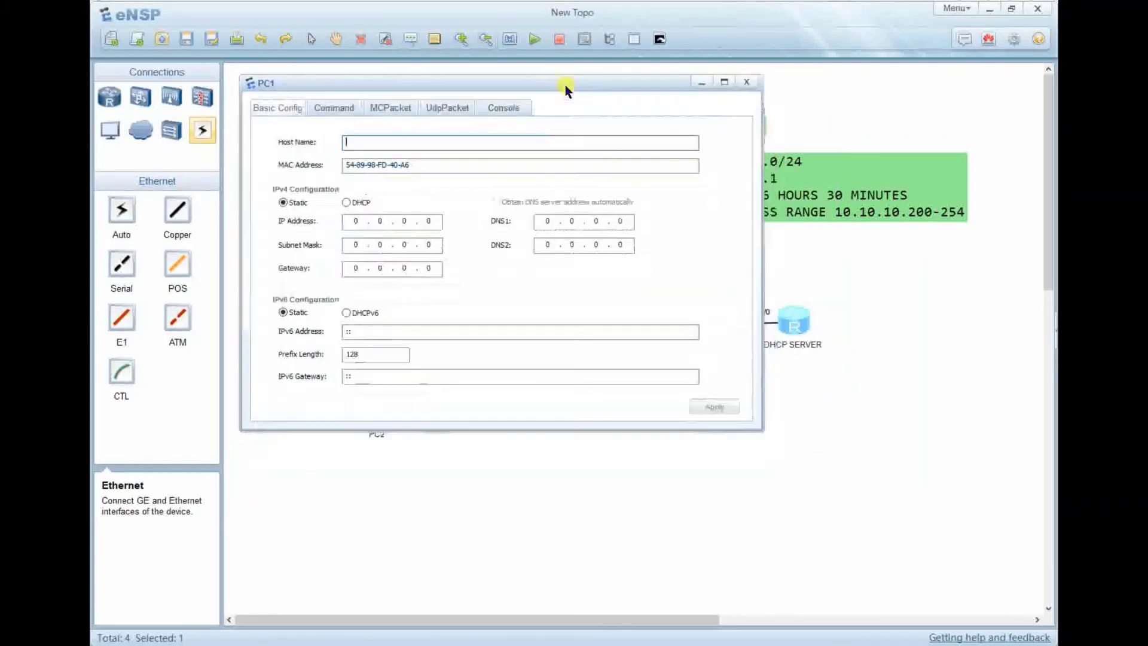
left_click(760, 431)
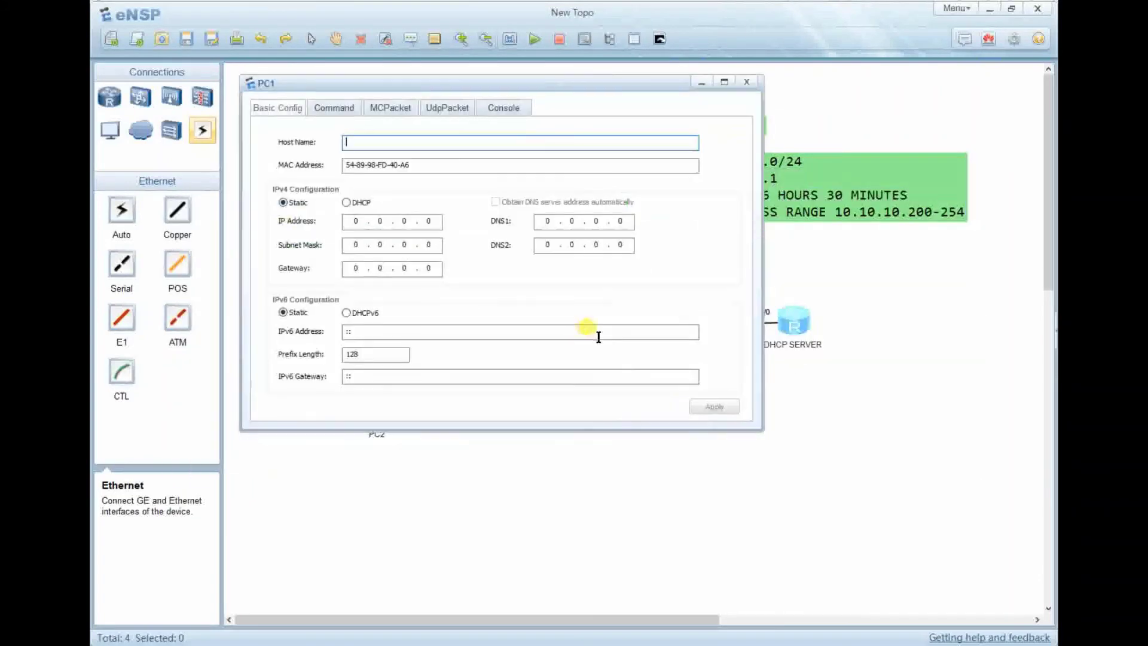
left_click_drag(761, 430, 860, 534)
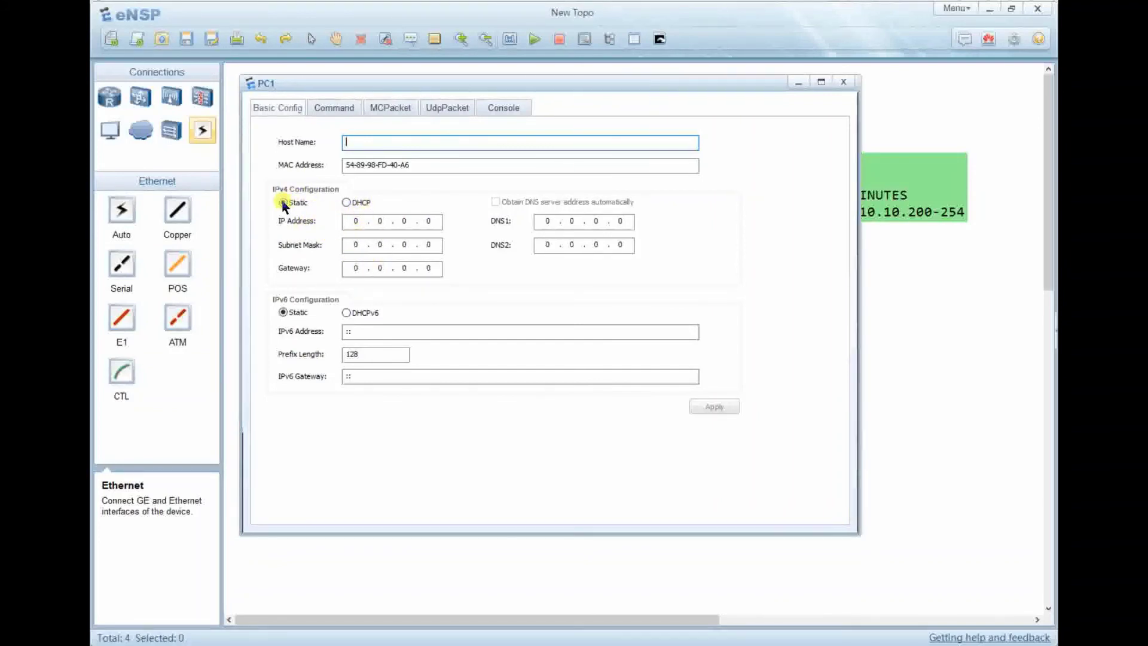
left_click(346, 203)
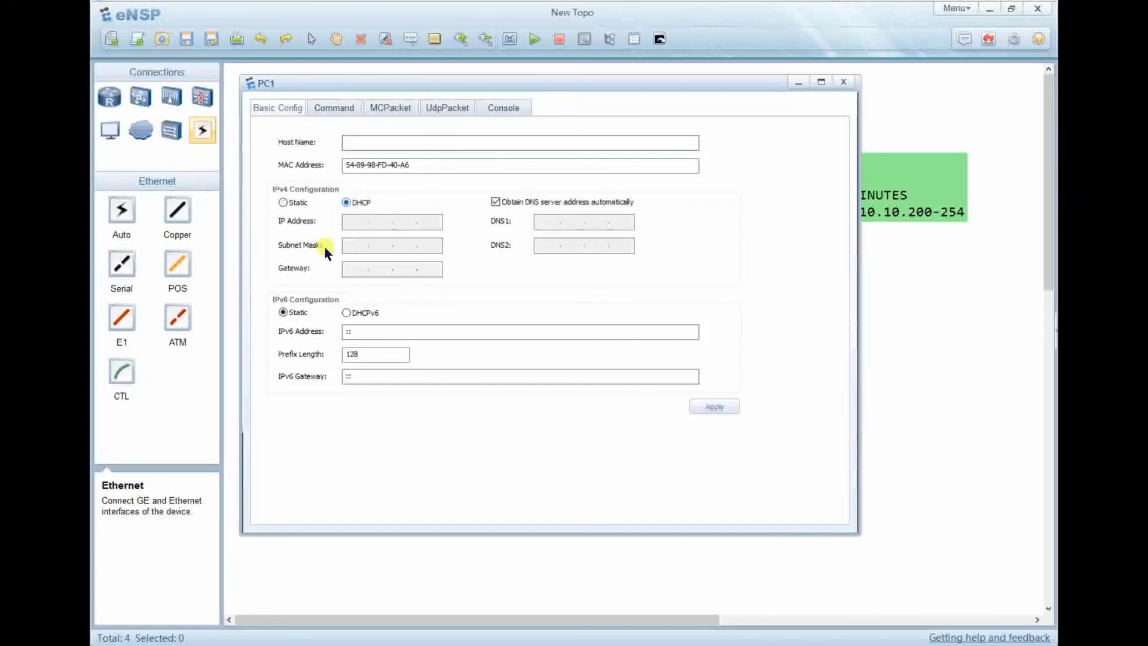
left_click(282, 203)
left_click(332, 112)
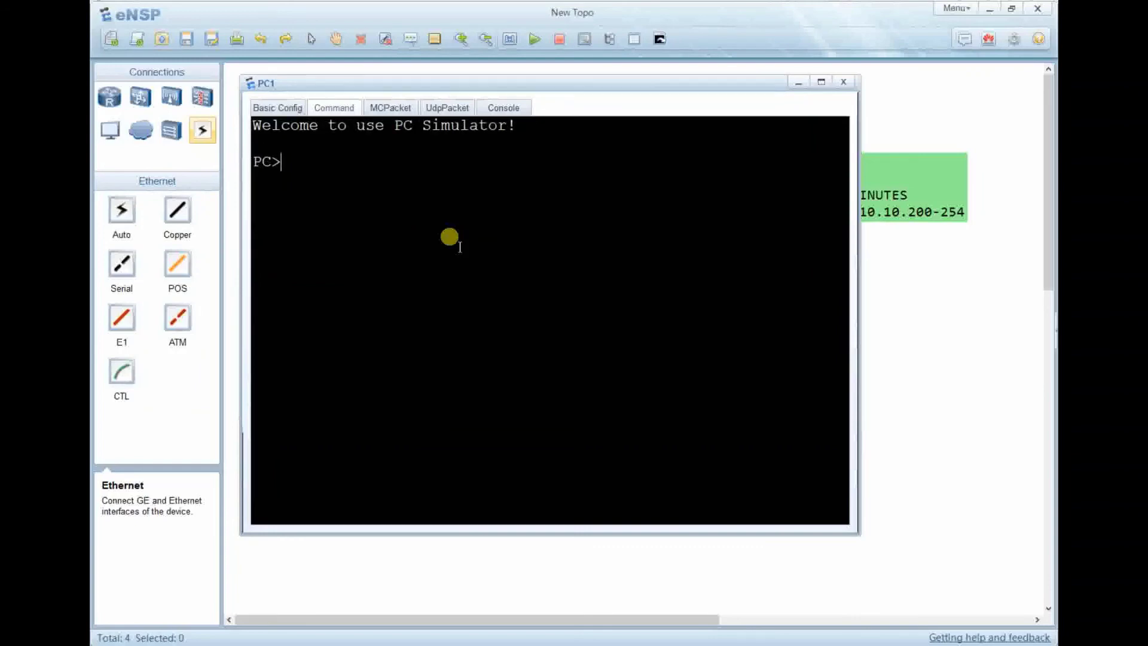
Run ipconfig on PC1 and highlight its 0.0.0.0 IPv4 address, subnet mask and physical address lines
type("ipconfig")
key("Return")
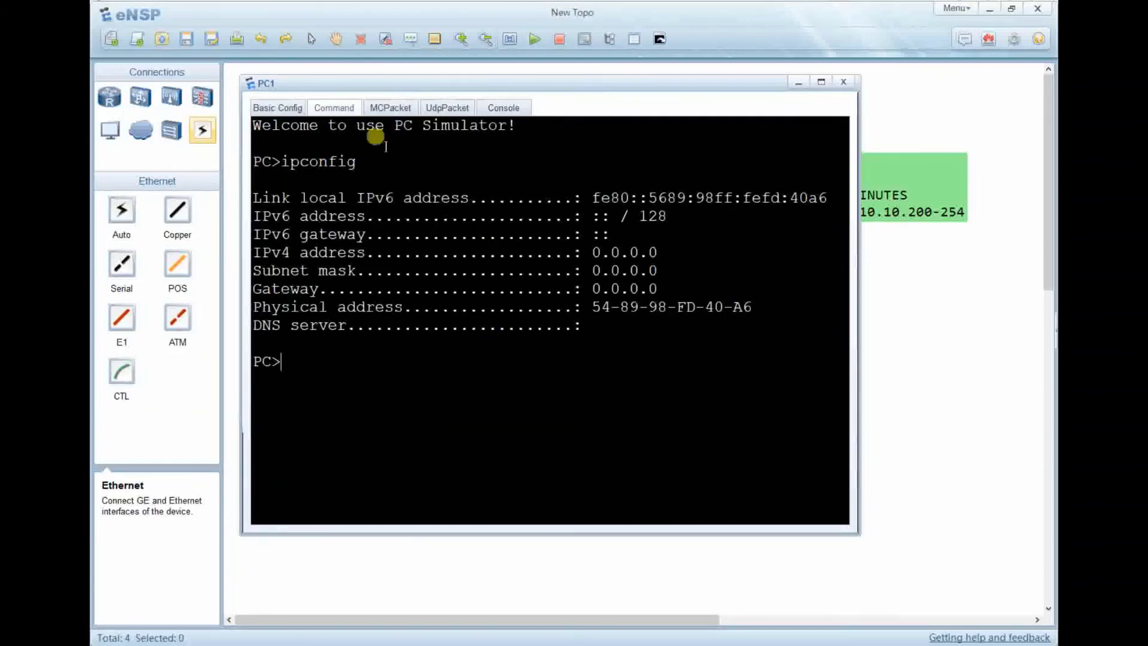
left_click_drag(353, 161, 305, 151)
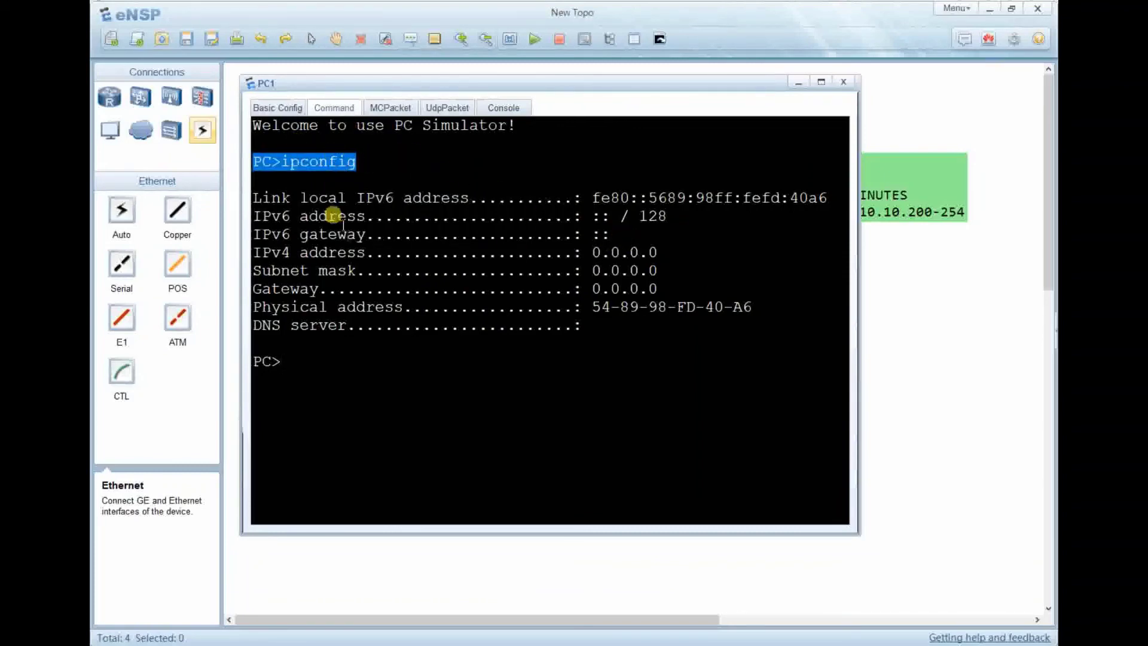
left_click_drag(254, 252, 371, 252)
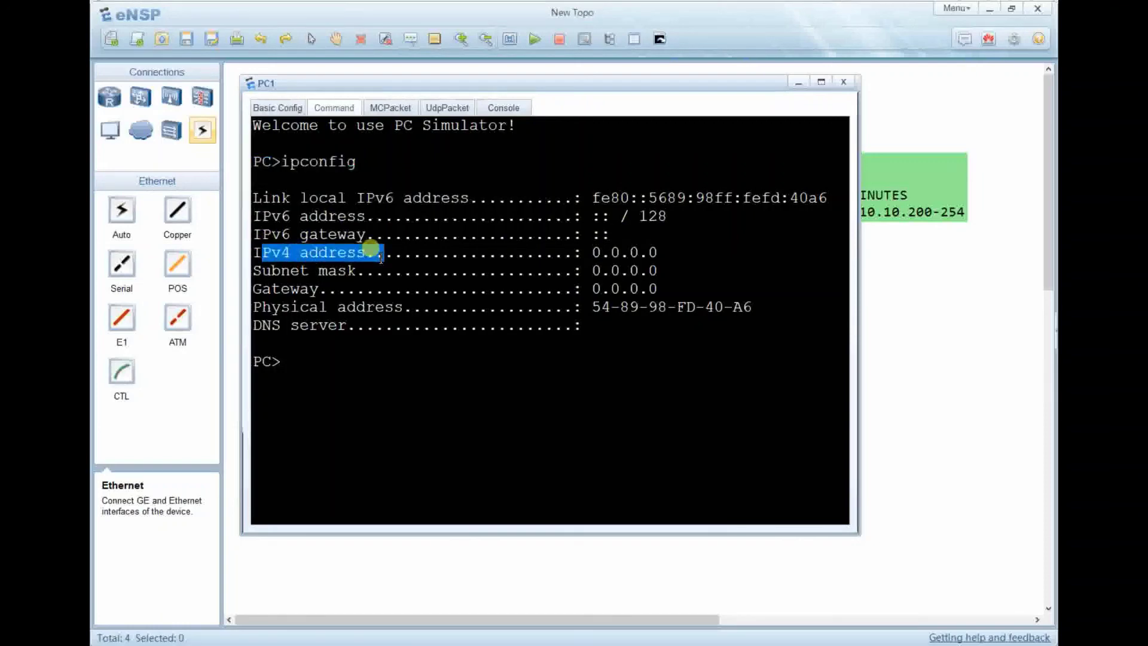
left_click_drag(272, 270, 373, 270)
left_click_drag(272, 307, 383, 307)
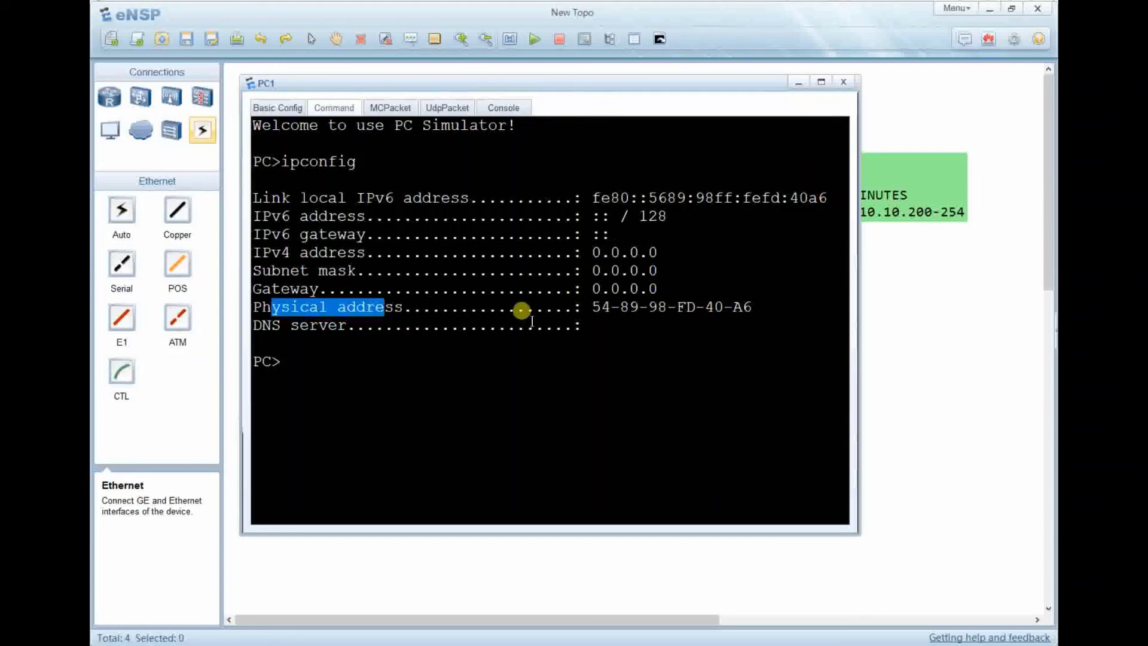
Clear the console highlighting and switch between the open windows
left_click(478, 291)
key("alt+F4")
key("alt+Tab")
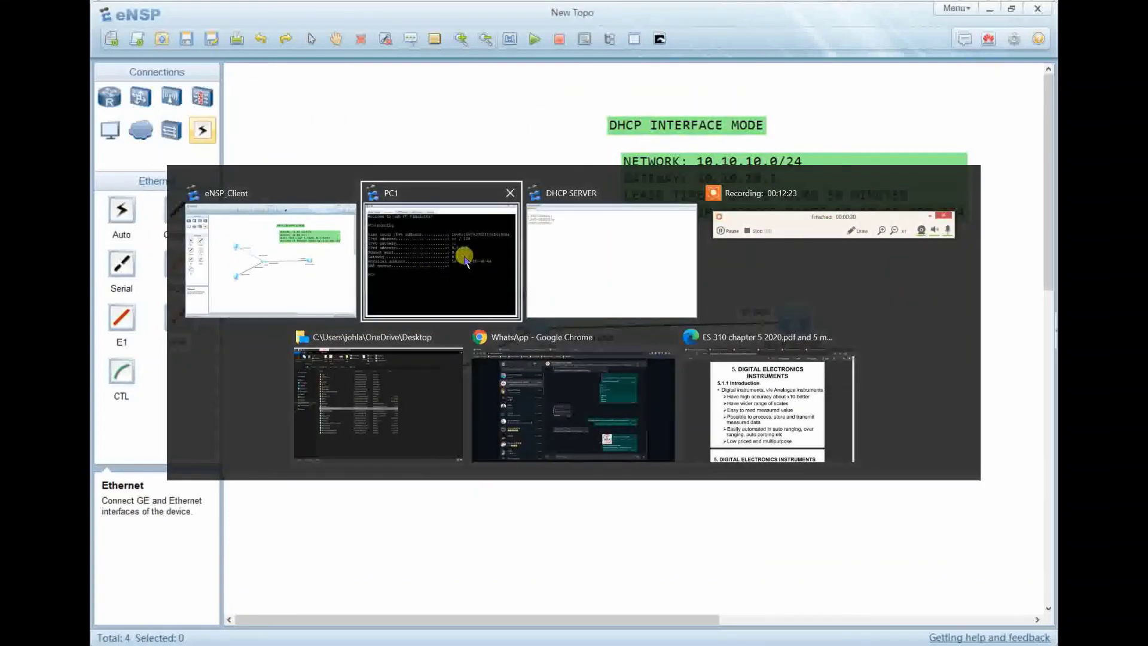
key("alt+Tab")
key("alt+Tab")
key("alt+Tab")
key("alt+Tab")
key("alt+Tab")
key("alt+Tab")
key("alt+Tab")
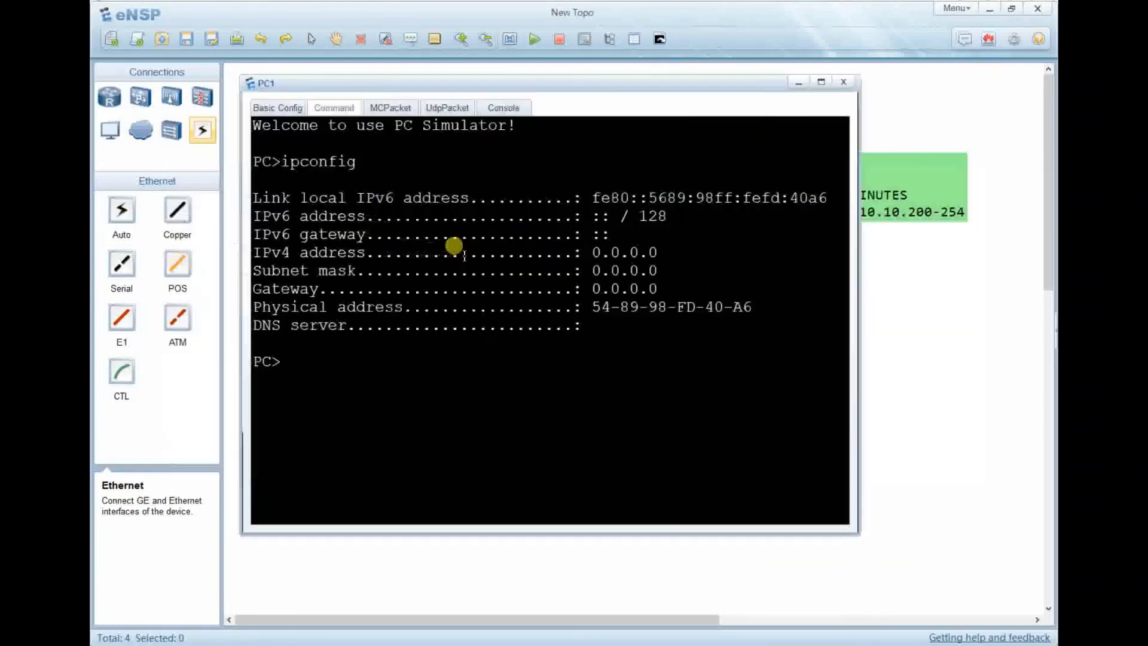
Apply DHCP on PC1 and rerun ipconfig, showing 10.10.10.199, mask 255.255.255.0, gateway 10.10.10.1
left_click(273, 109)
left_click(358, 202)
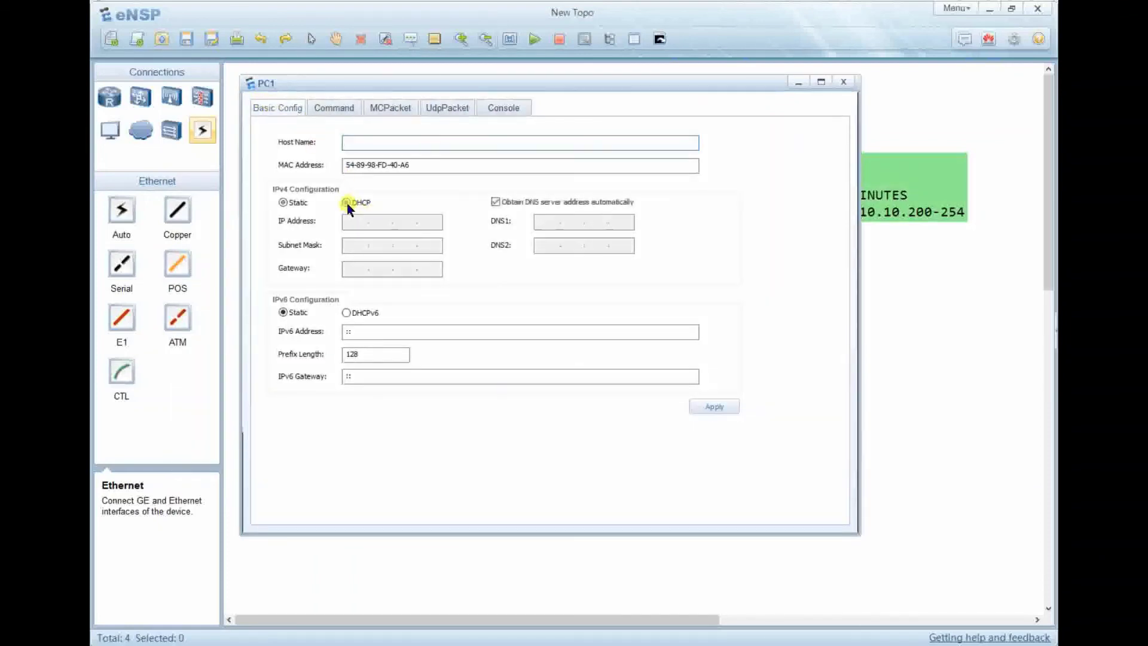
left_click(713, 406)
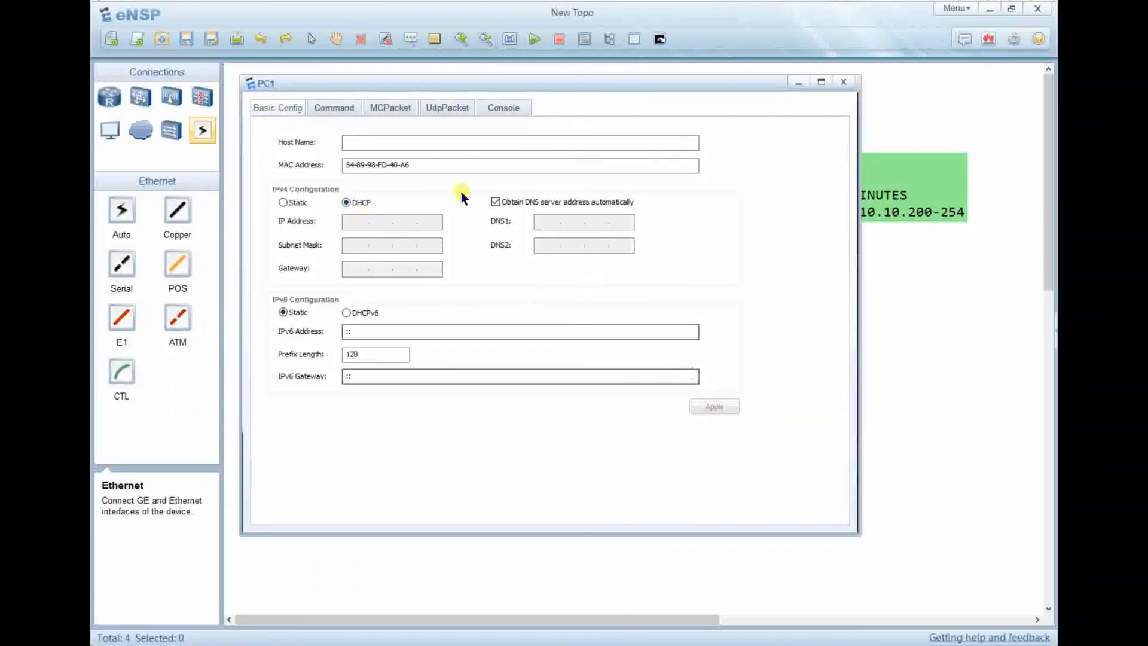
left_click(332, 110)
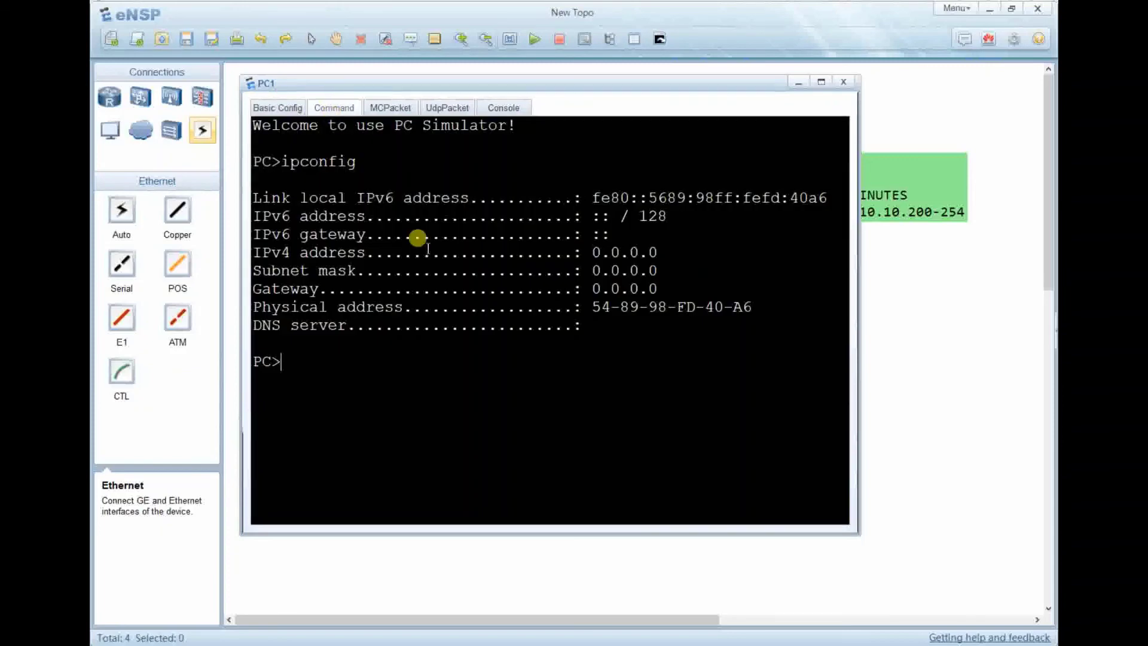
key("Up")
key("Return")
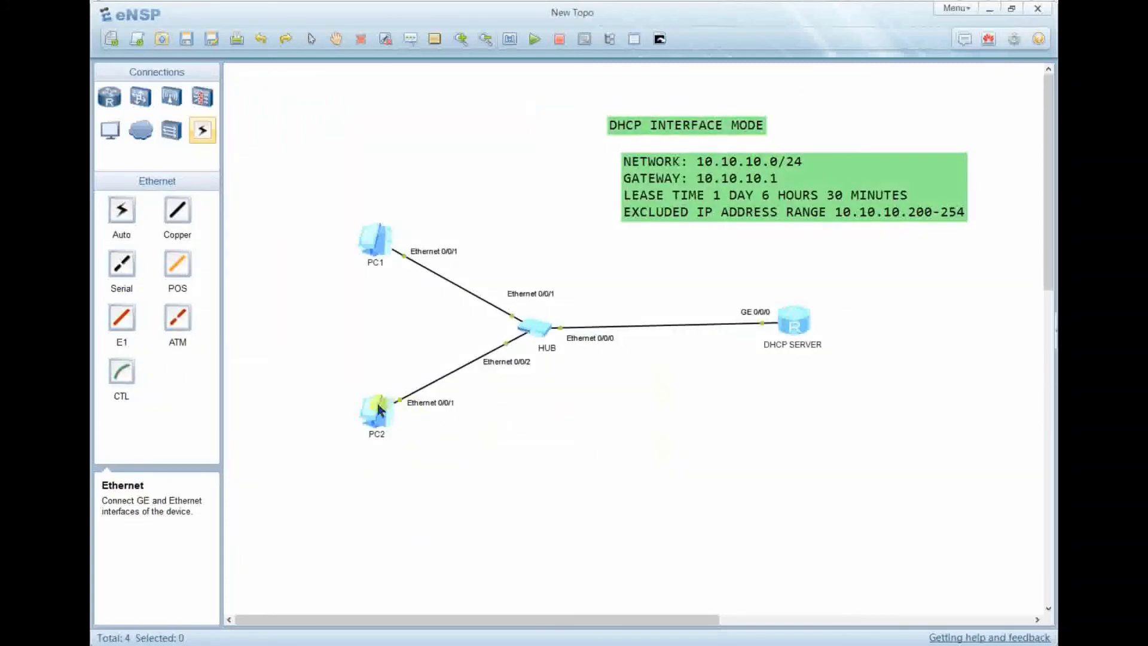
Set PC2's IPv4 addressing to DHCP and apply it
double_click(378, 404)
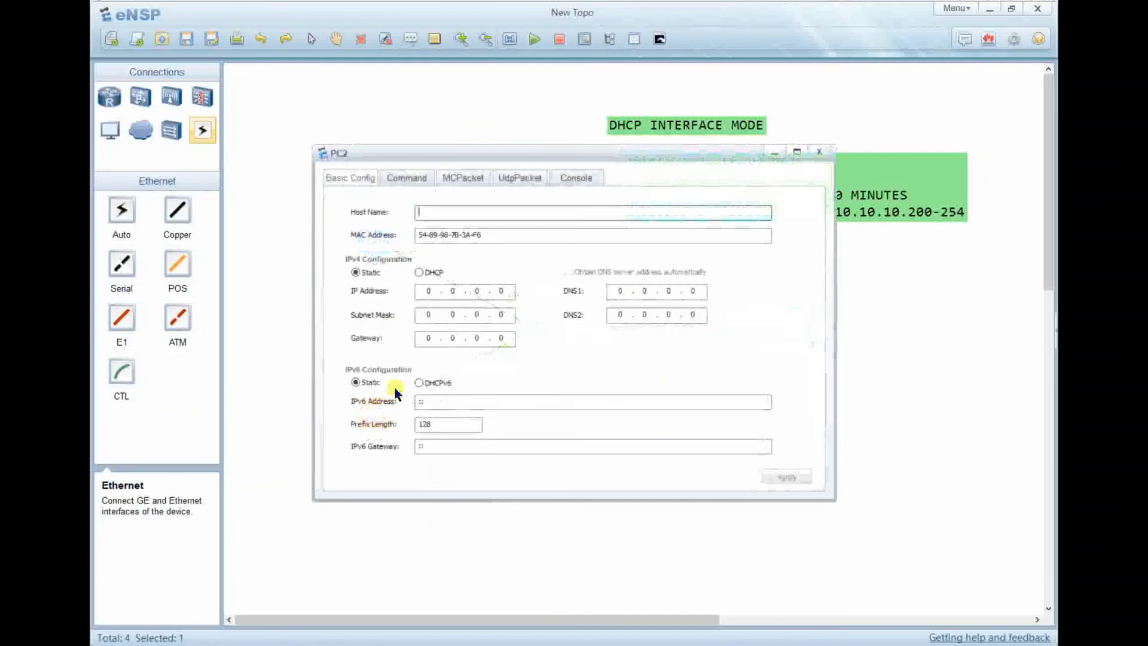
left_click(425, 272)
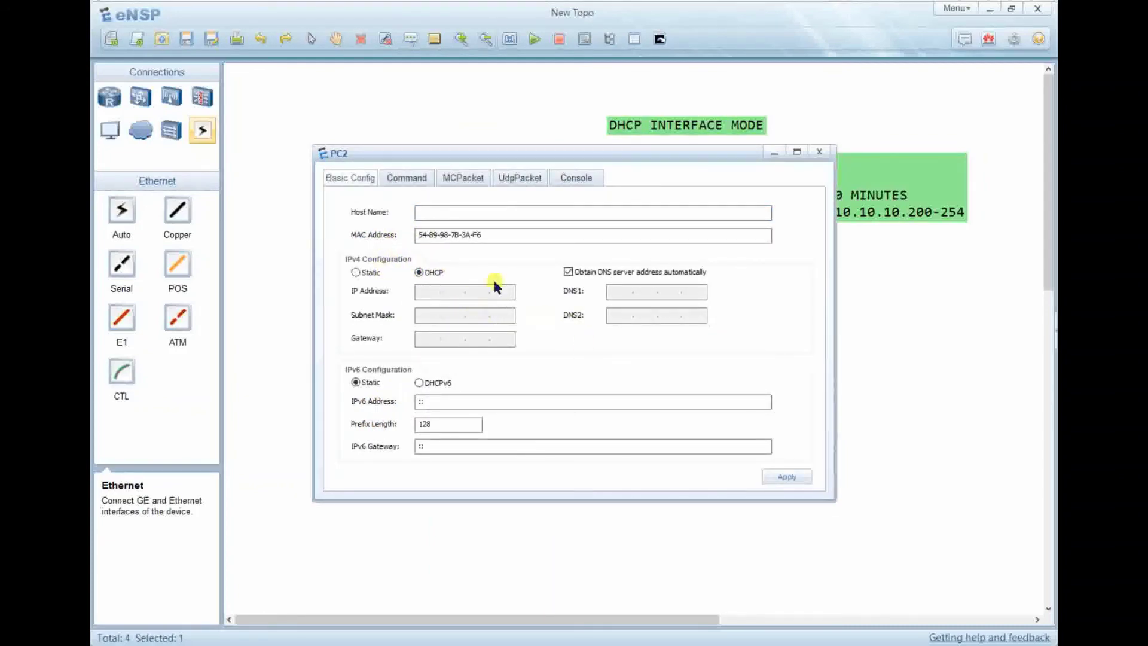
left_click(794, 478)
Run ipconfig on PC2 to confirm its leased address 10.10.10.198, then return to the topology
left_click(428, 179)
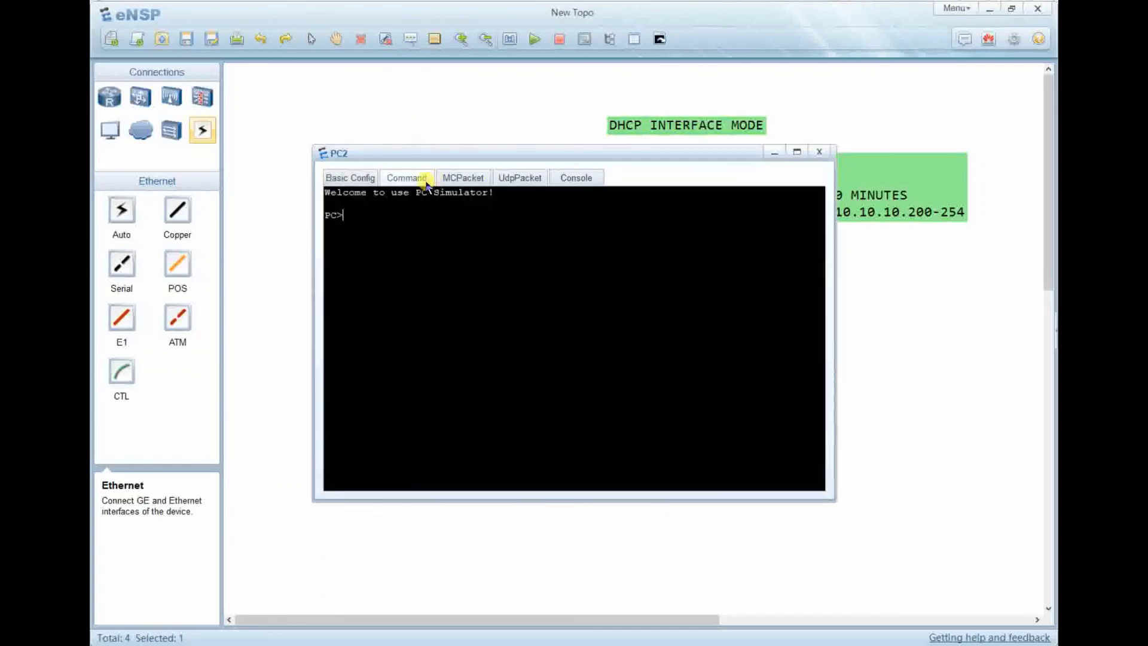
left_click(488, 267)
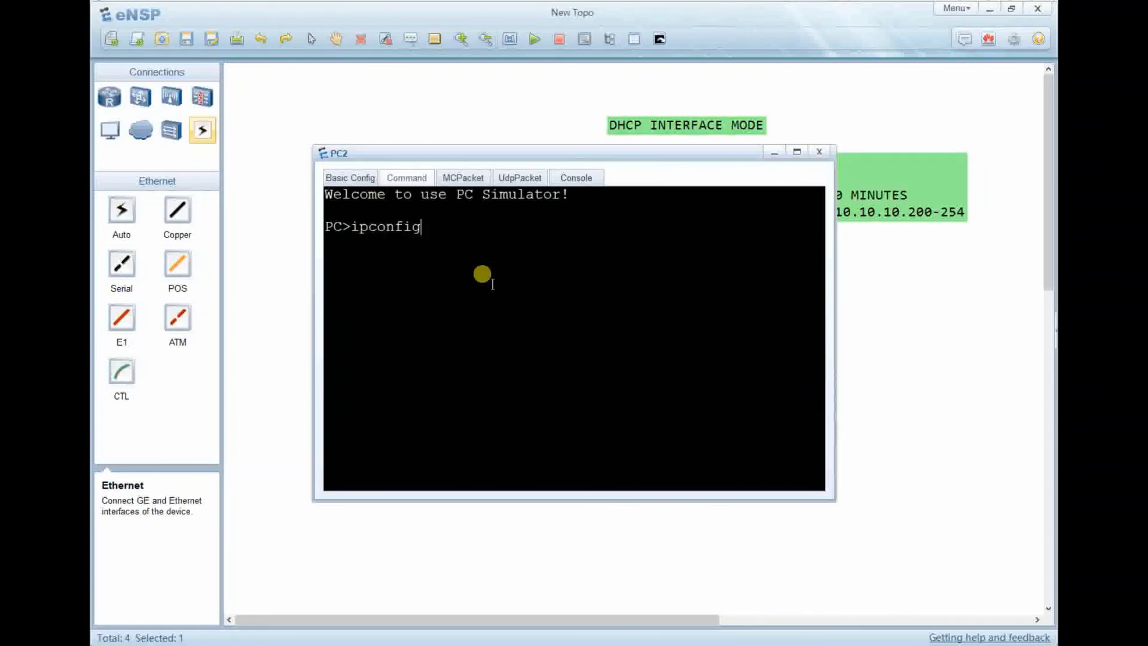
type("ipconfig")
key("Return")
left_click_drag(756, 316, 715, 328)
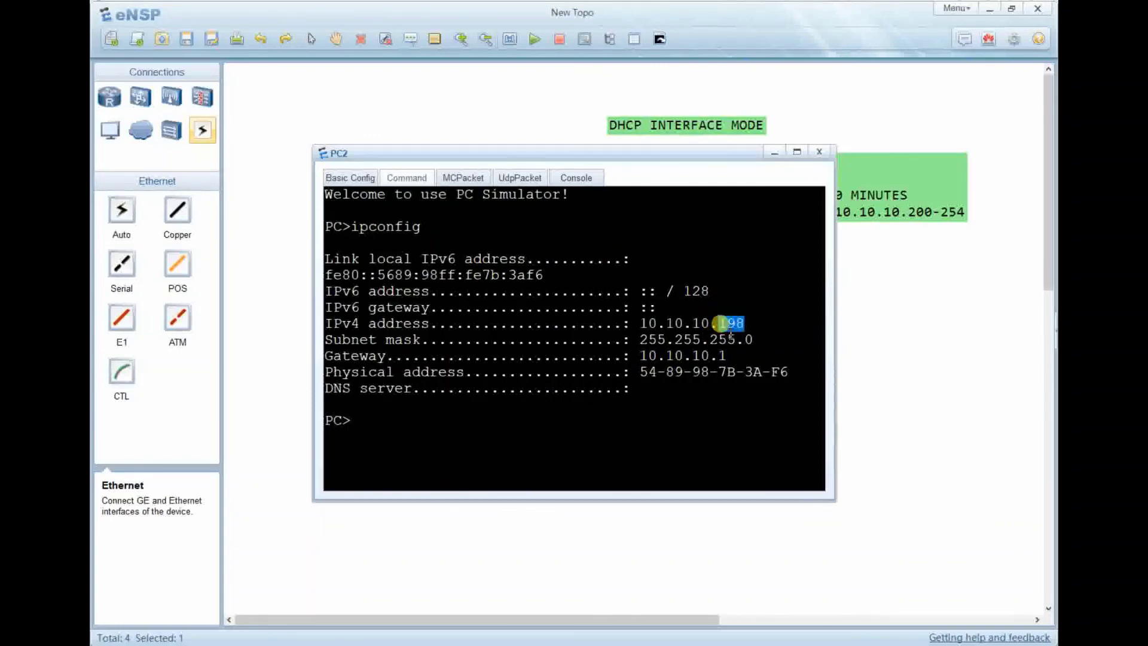
key("alt+Tab")
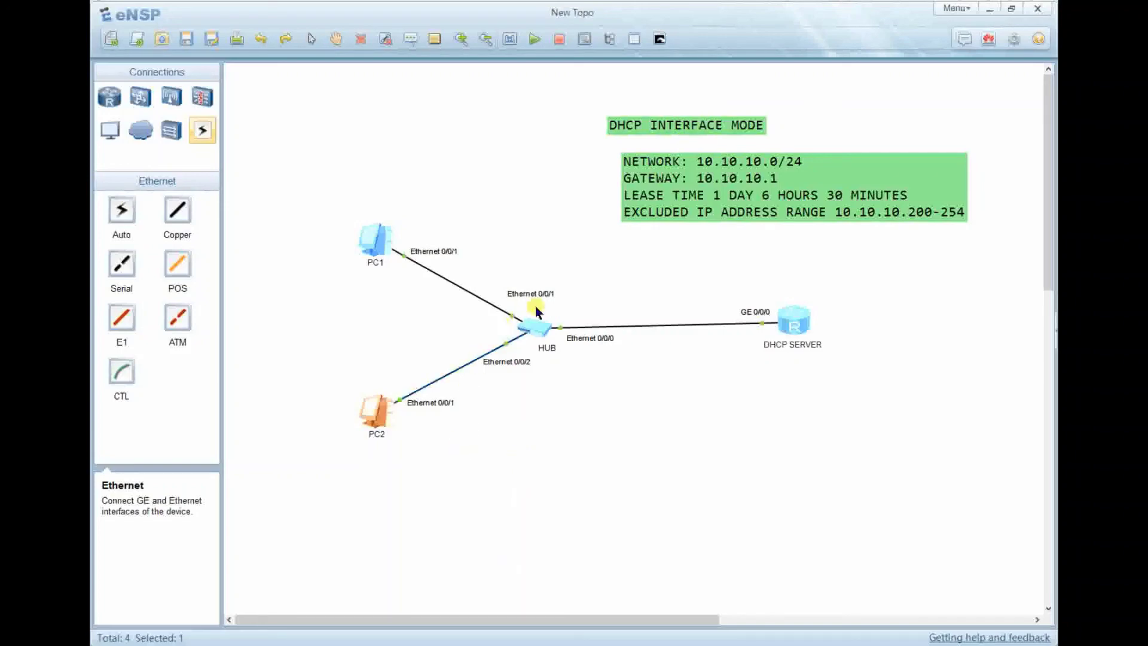
Open the DHCP SERVER router's console and maximize it to full screen
double_click(802, 325)
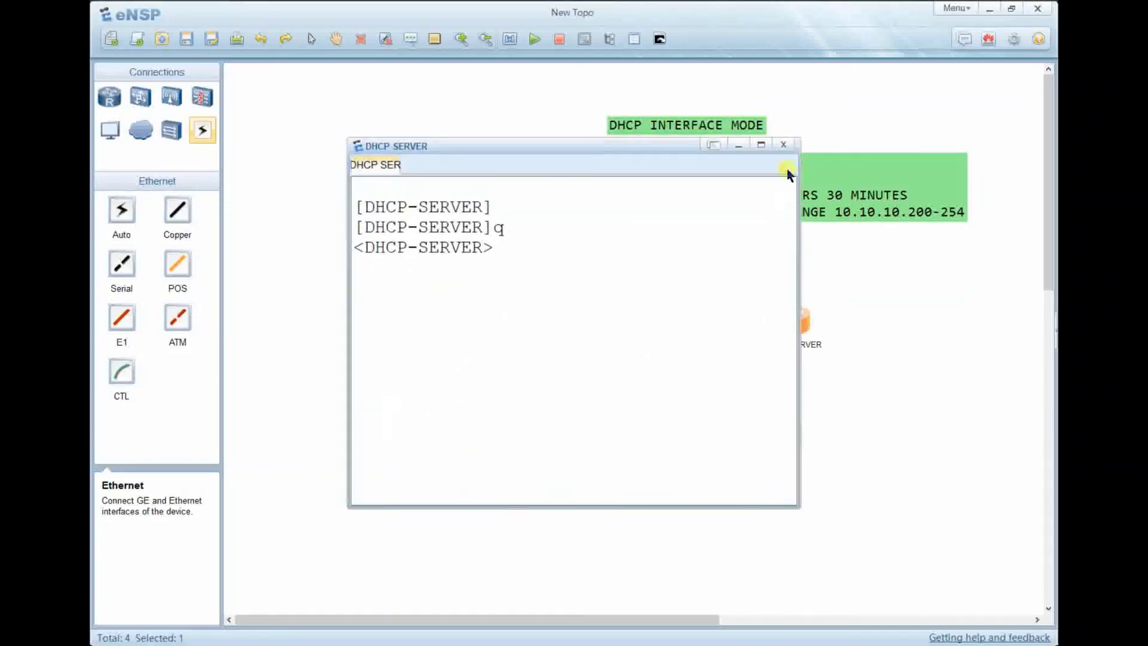
left_click(761, 144)
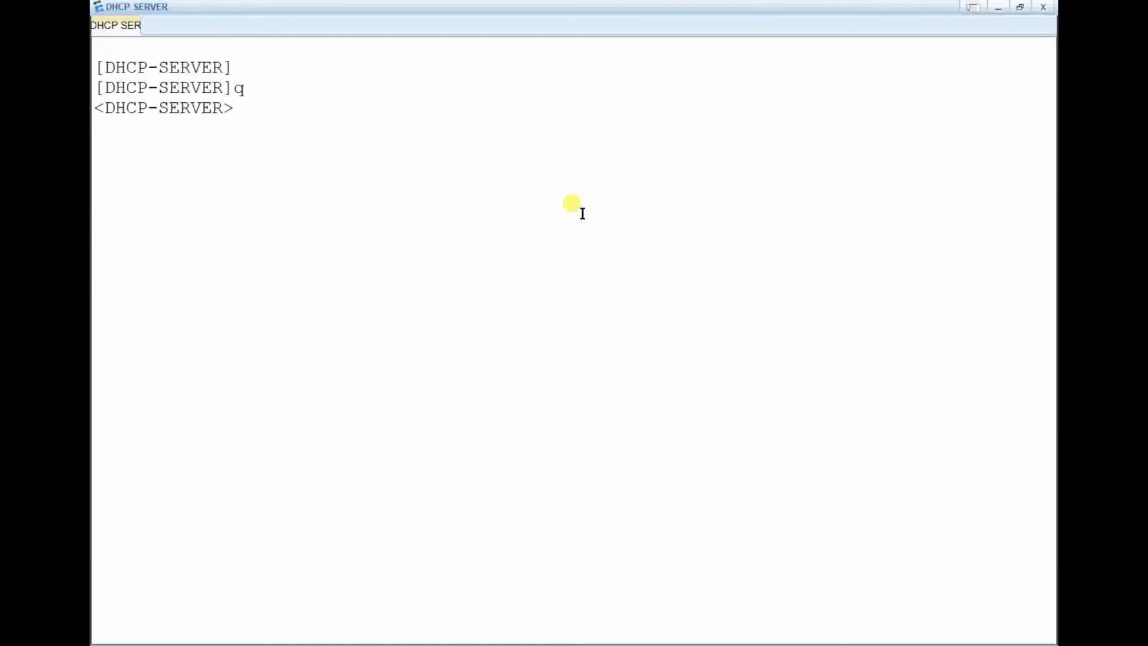